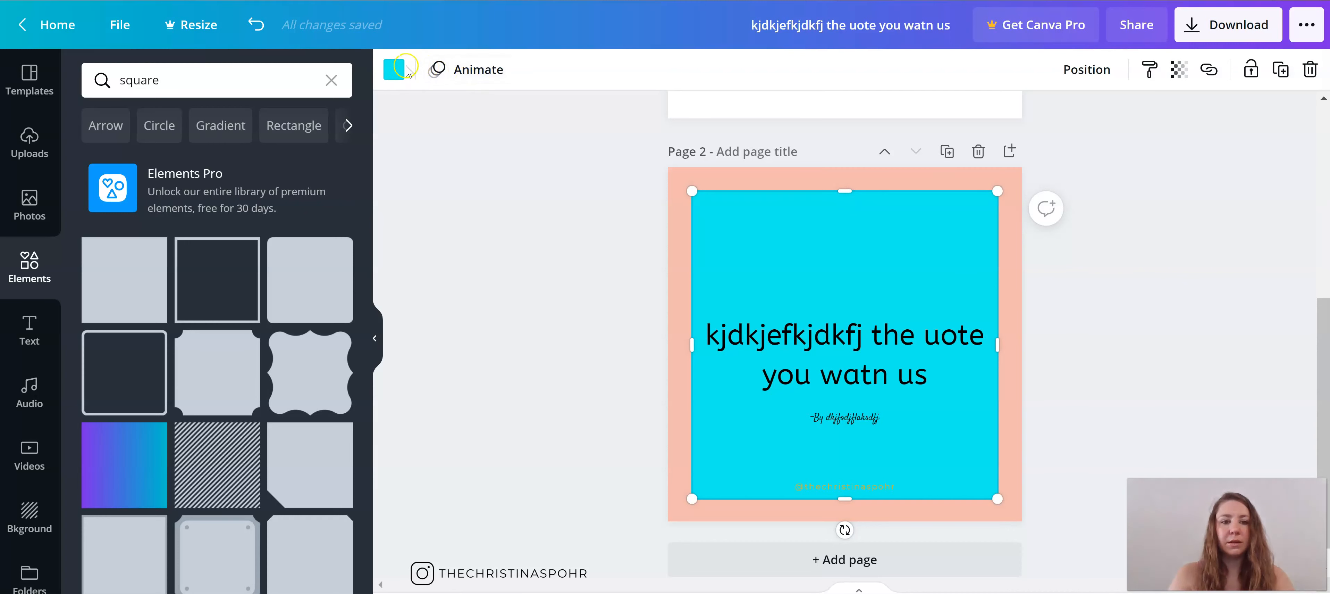
Step: Recolour the large cyan square on page 2 to teal and send it behind the other elements
click(394, 69)
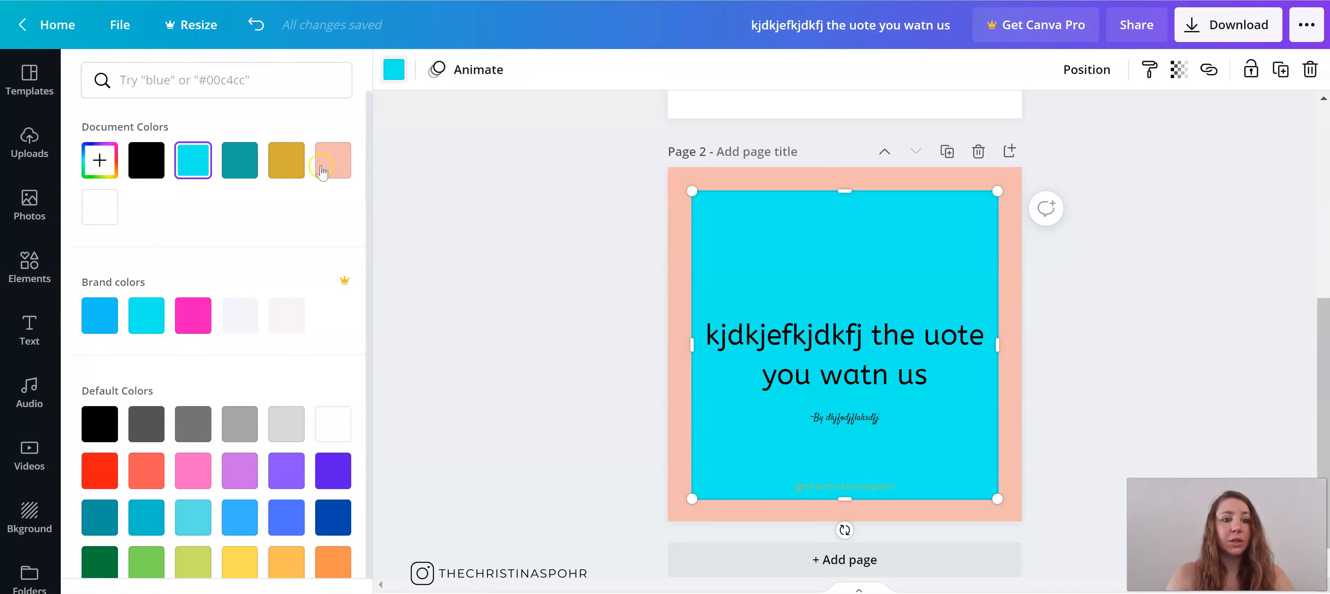
click(239, 160)
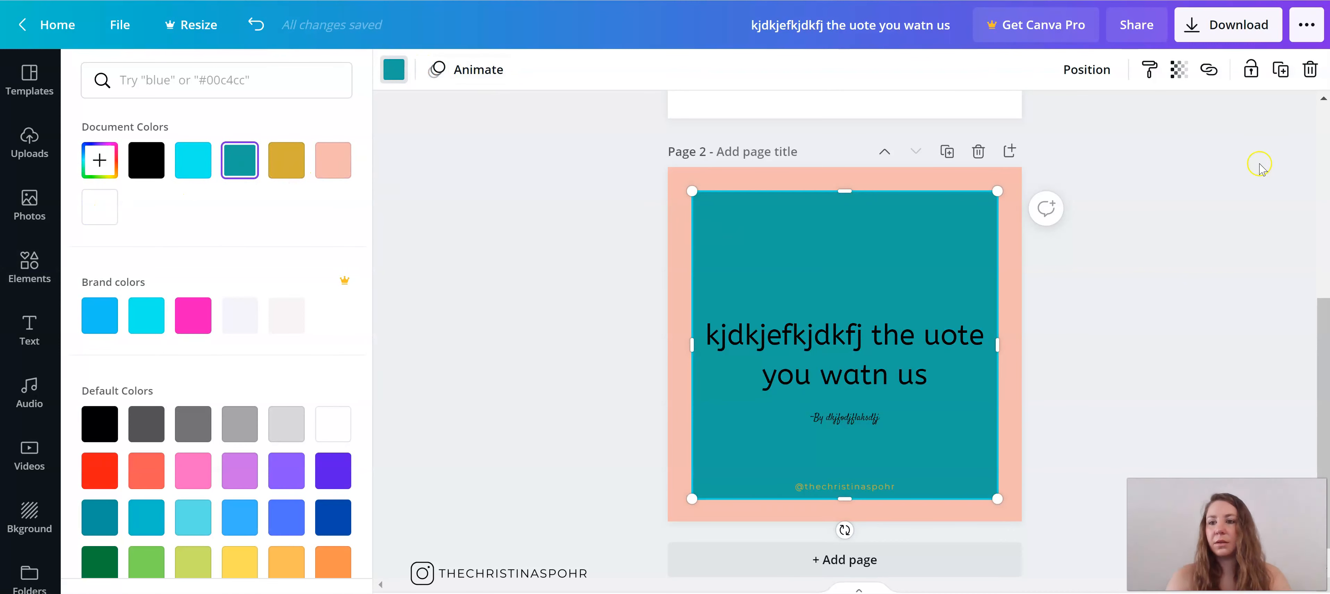
click(1097, 62)
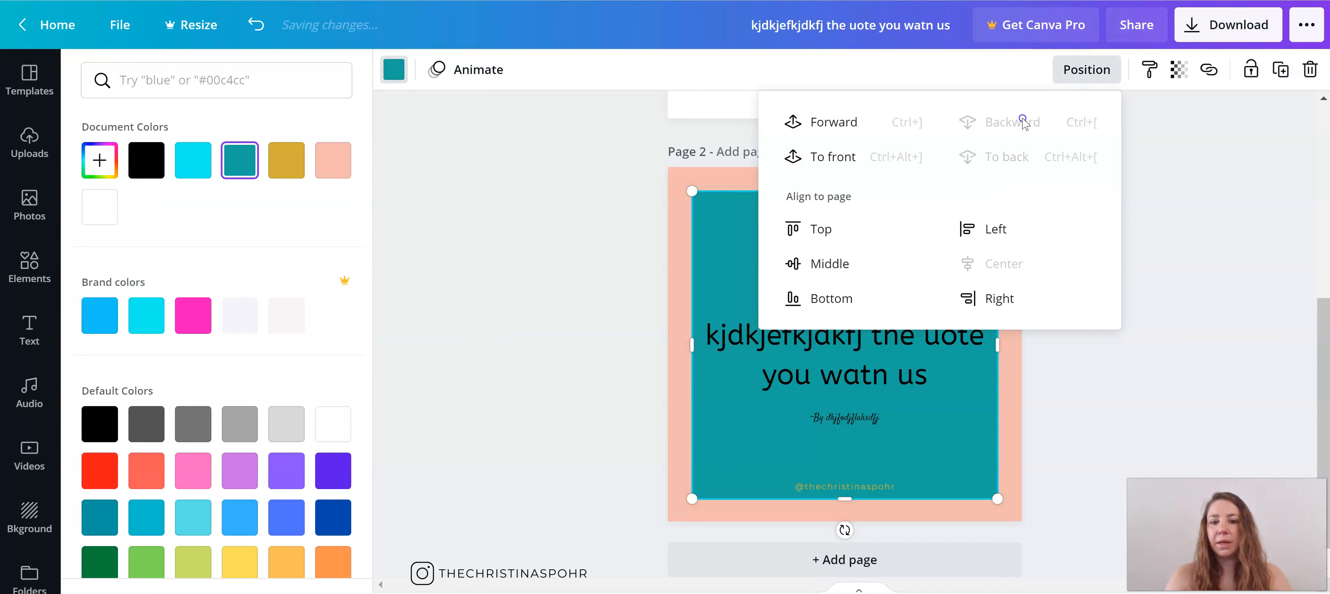
click(598, 238)
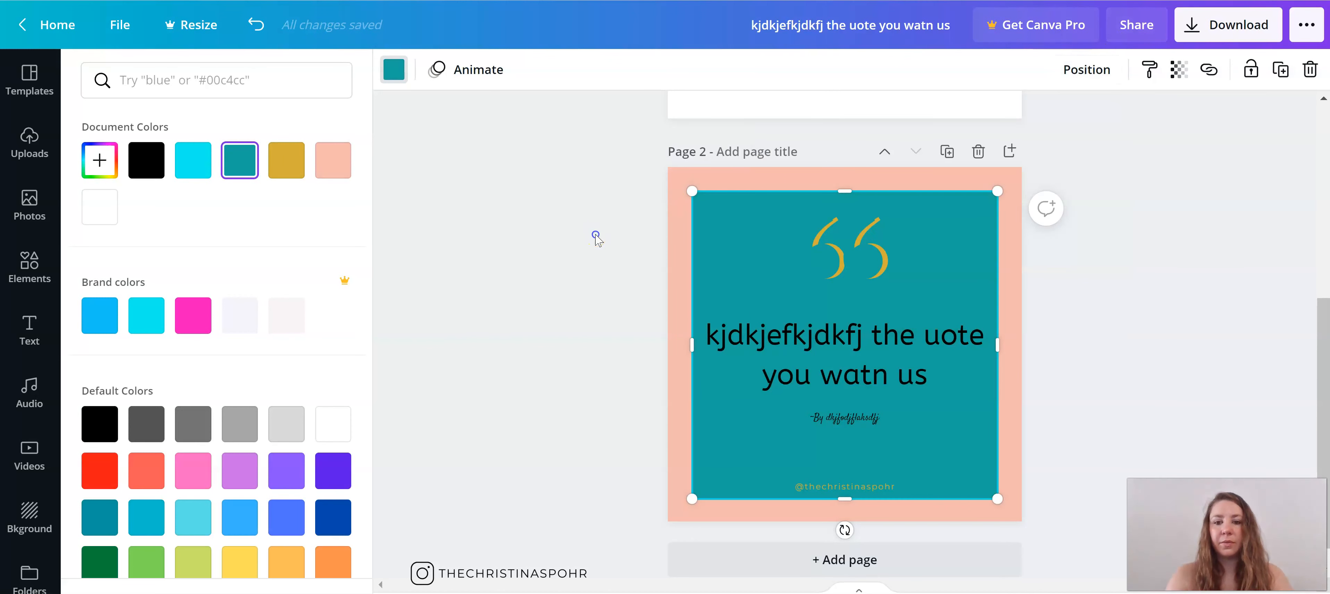
Step: Recolour the front of the quotation marks to peach and move the handle text slightly up
click(824, 269)
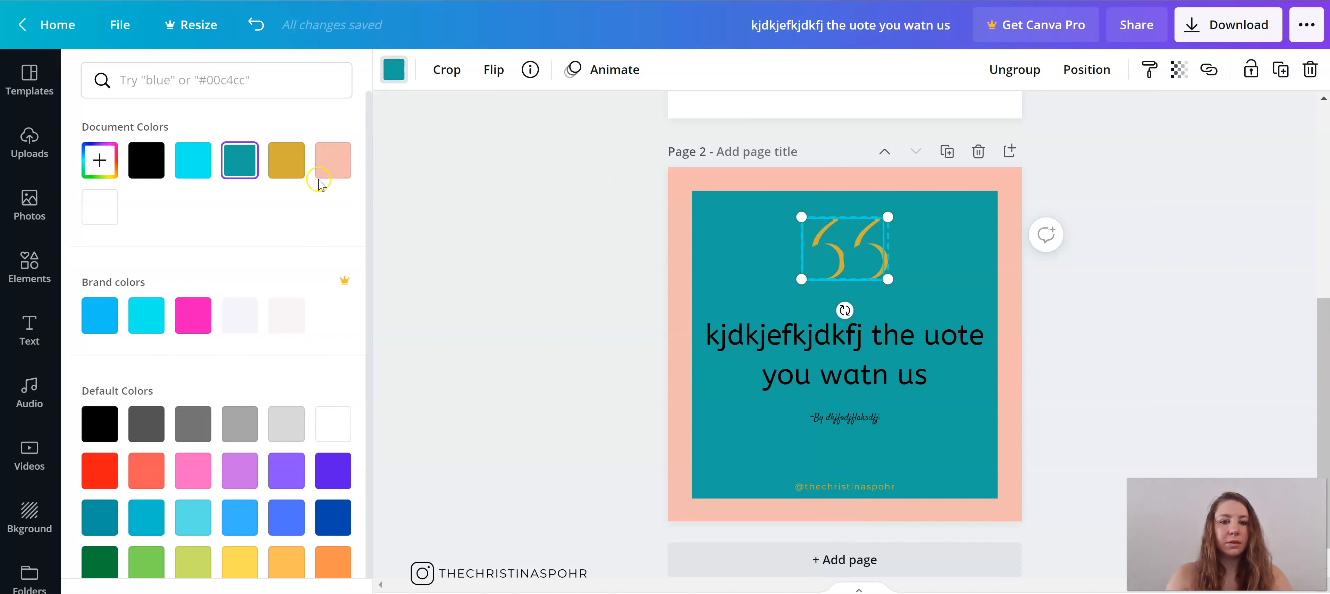
click(321, 166)
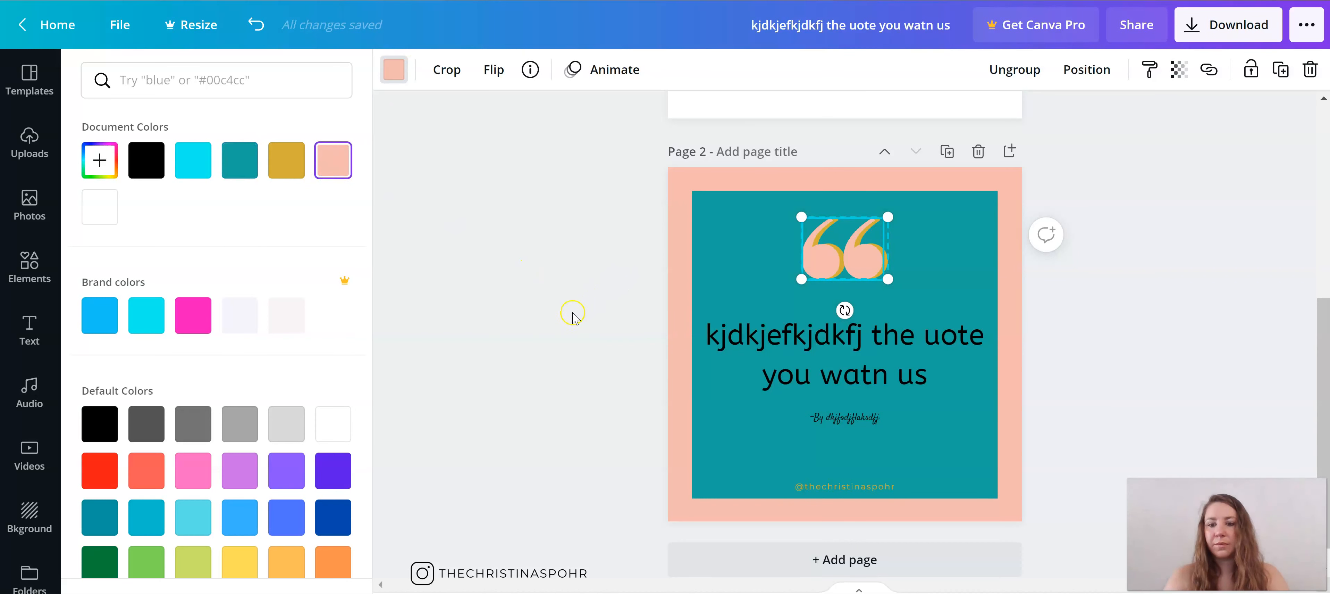
key(Escape)
double_click(845, 485)
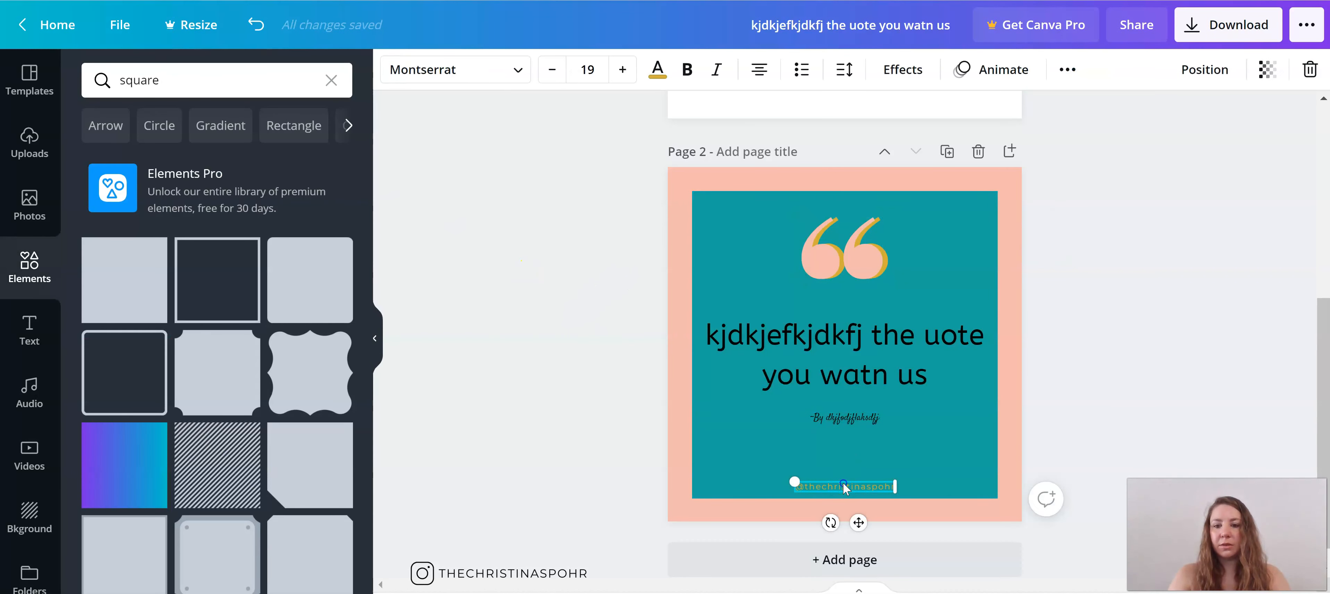
drag(845, 485, 845, 480)
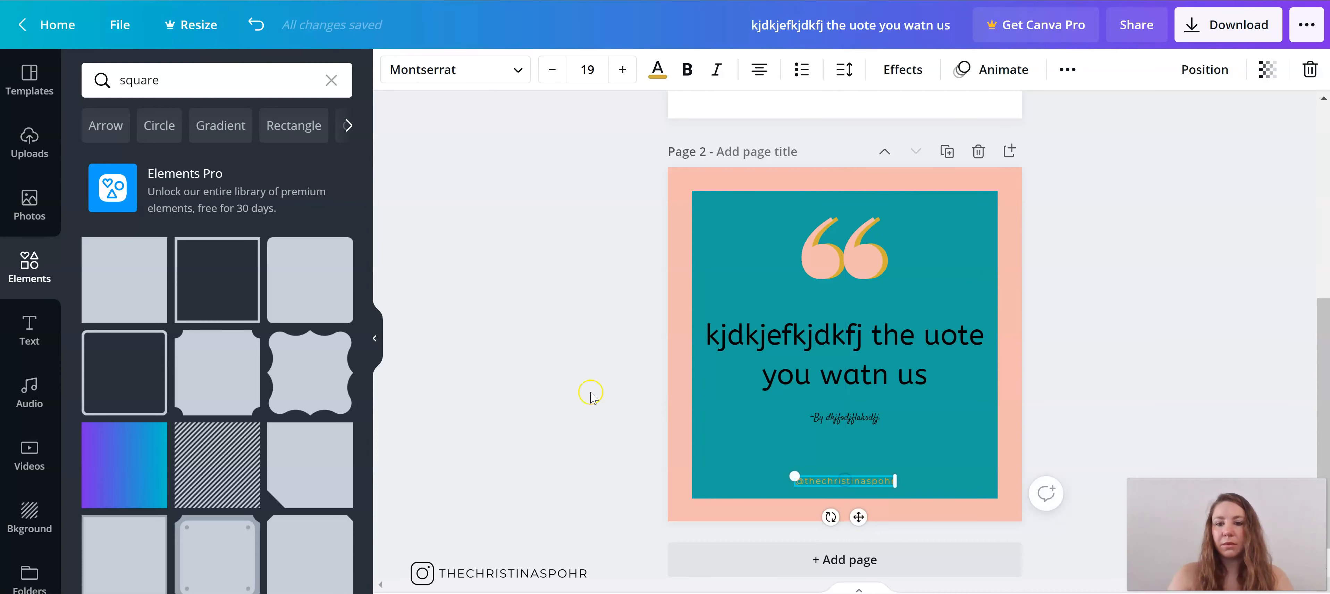
Step: Duplicate page 2 and enlarge the teal square on the copy until it covers the whole page
click(946, 151)
click(953, 268)
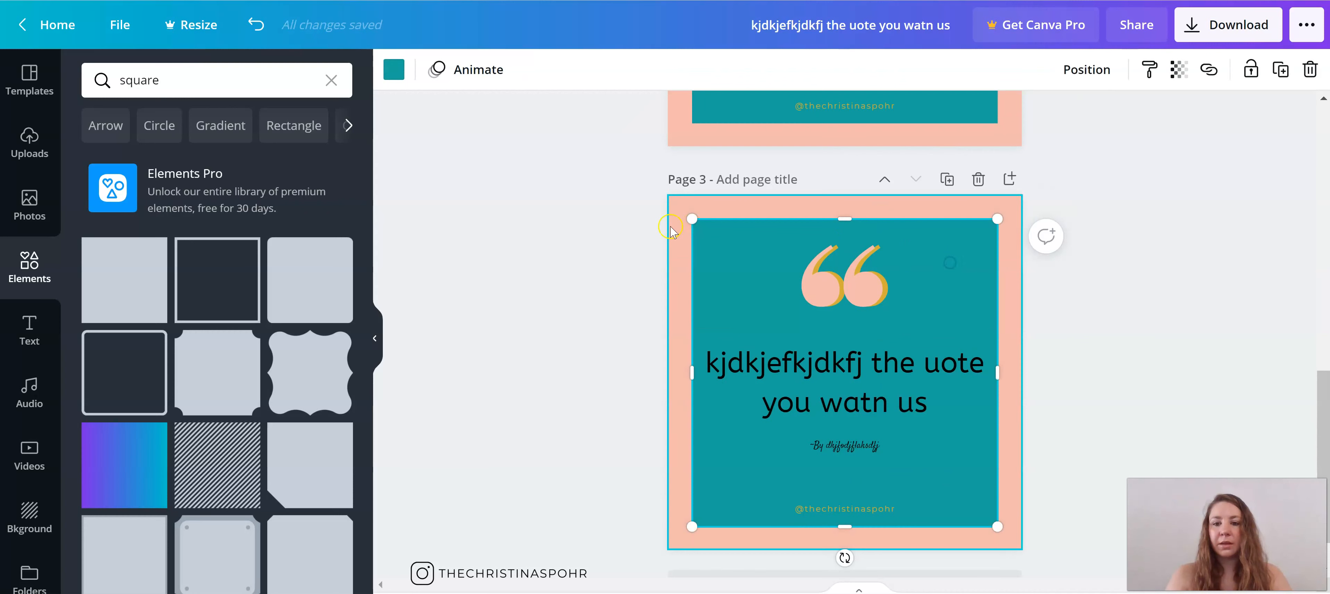
drag(692, 223, 663, 190)
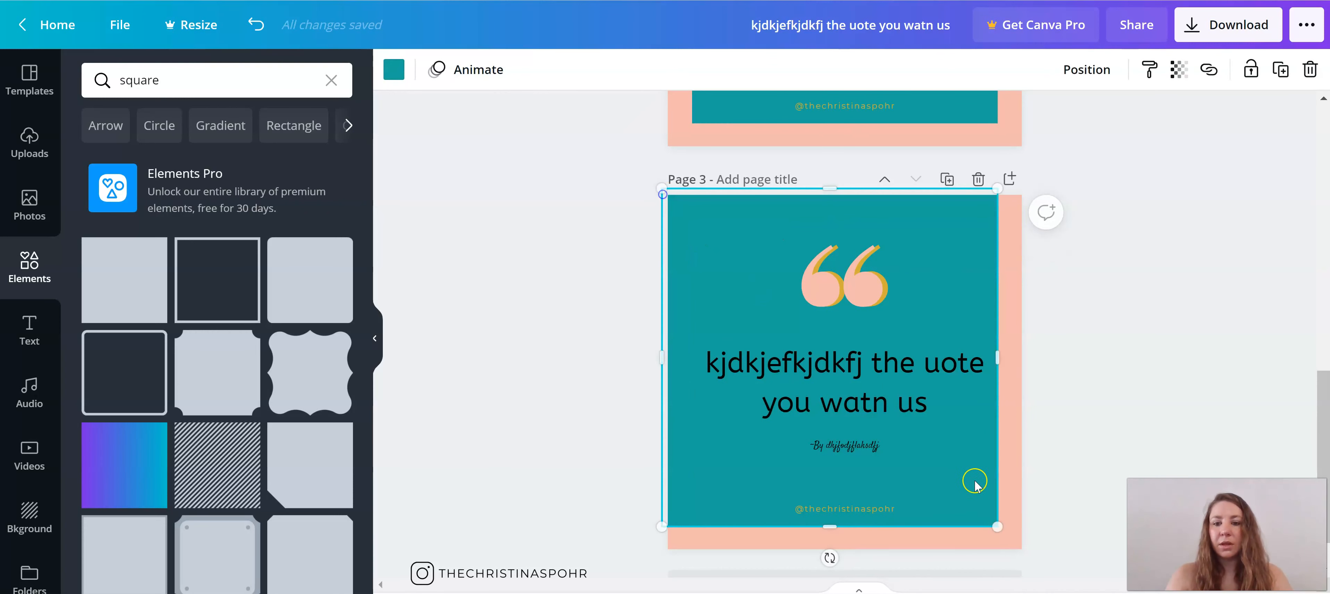
drag(1002, 530, 1043, 560)
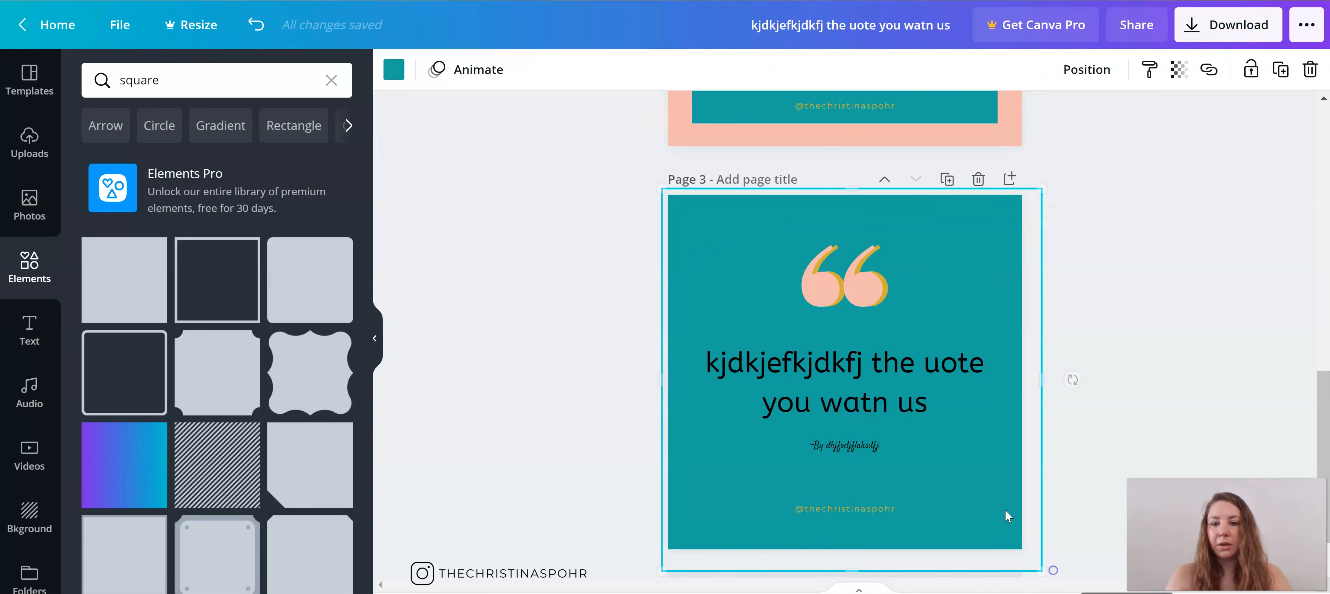
Step: Change the quote text and the author line on page 3 to white
click(878, 371)
click(658, 68)
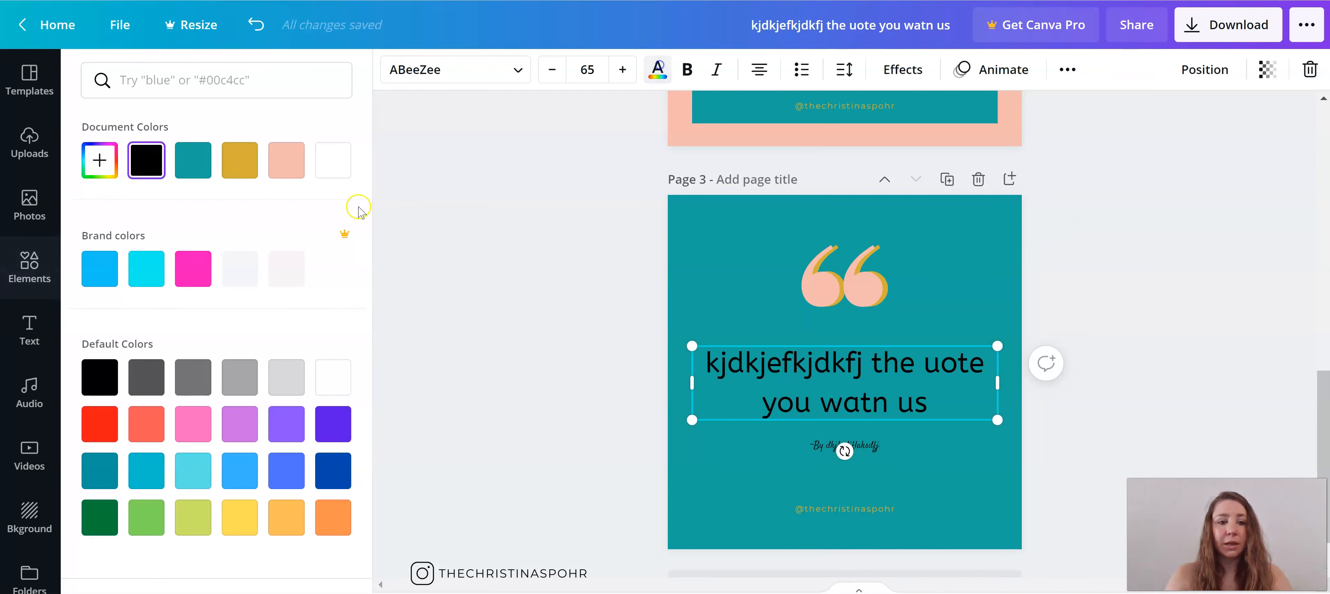
click(330, 164)
click(845, 445)
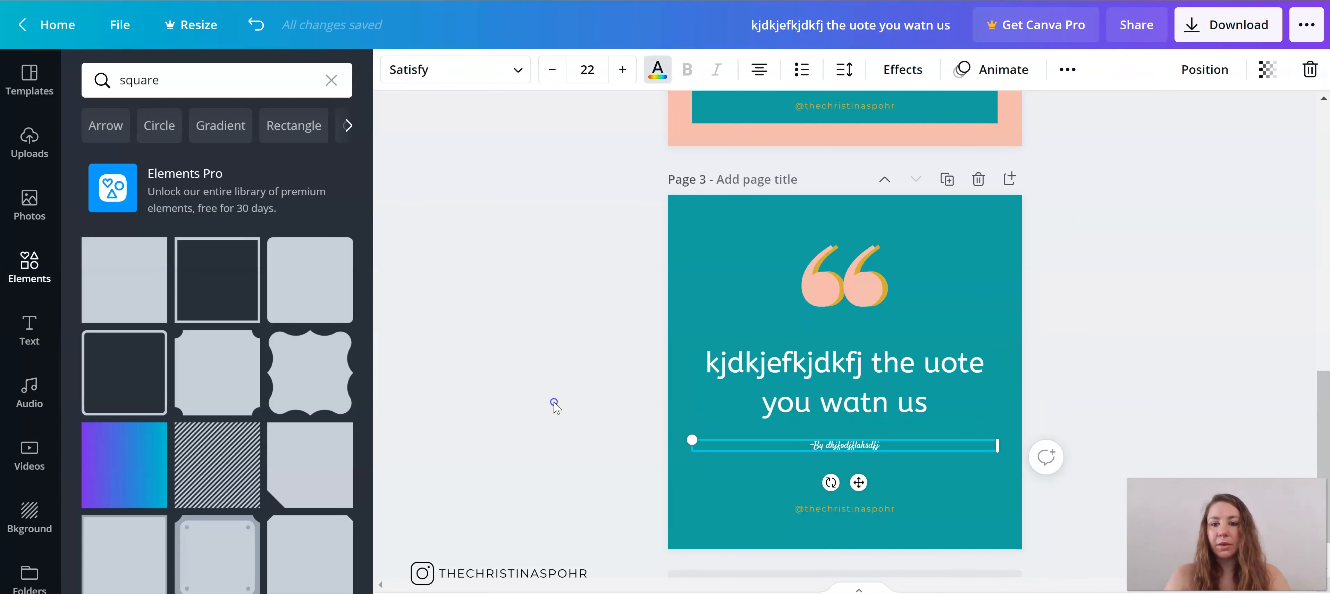
click(1215, 592)
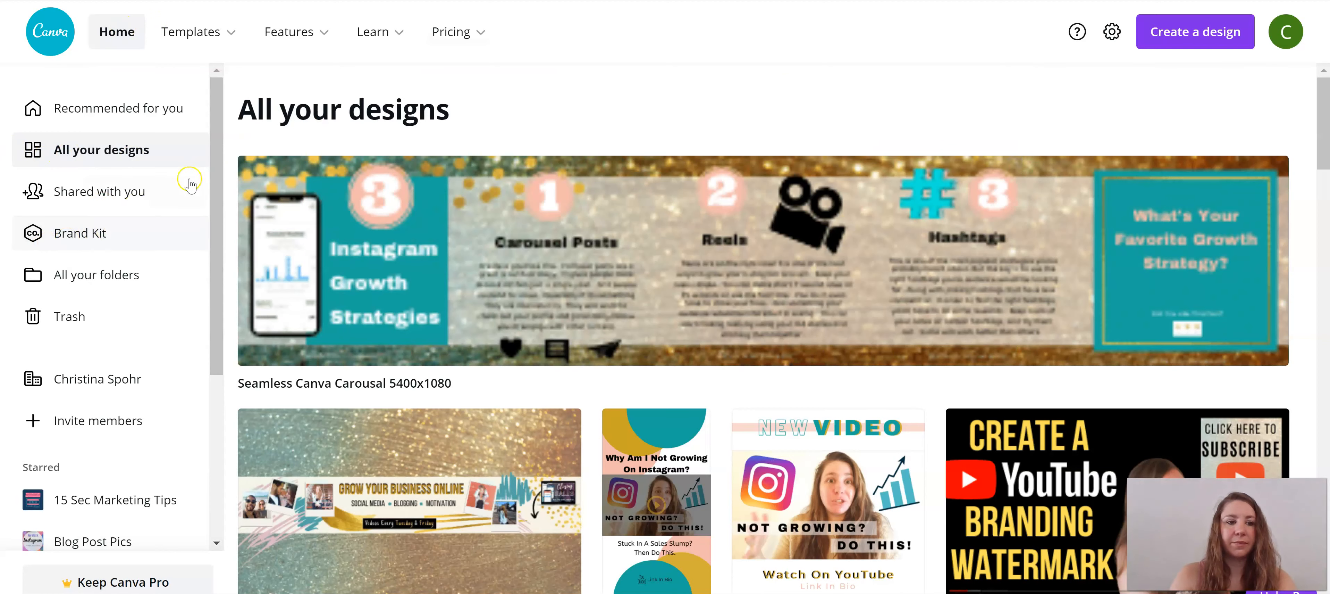
Step: Search for "instagram post" from the home page and create a blank Instagram Post design
click(119, 108)
click(585, 32)
text(instagram)
click(649, 100)
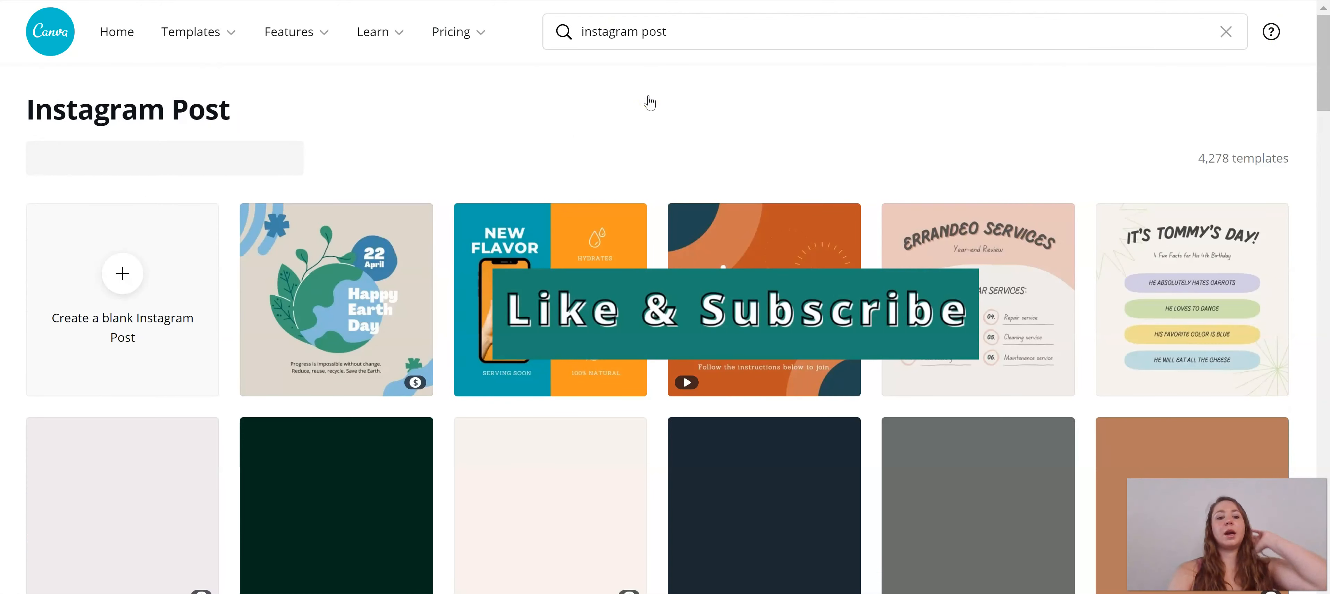
click(134, 295)
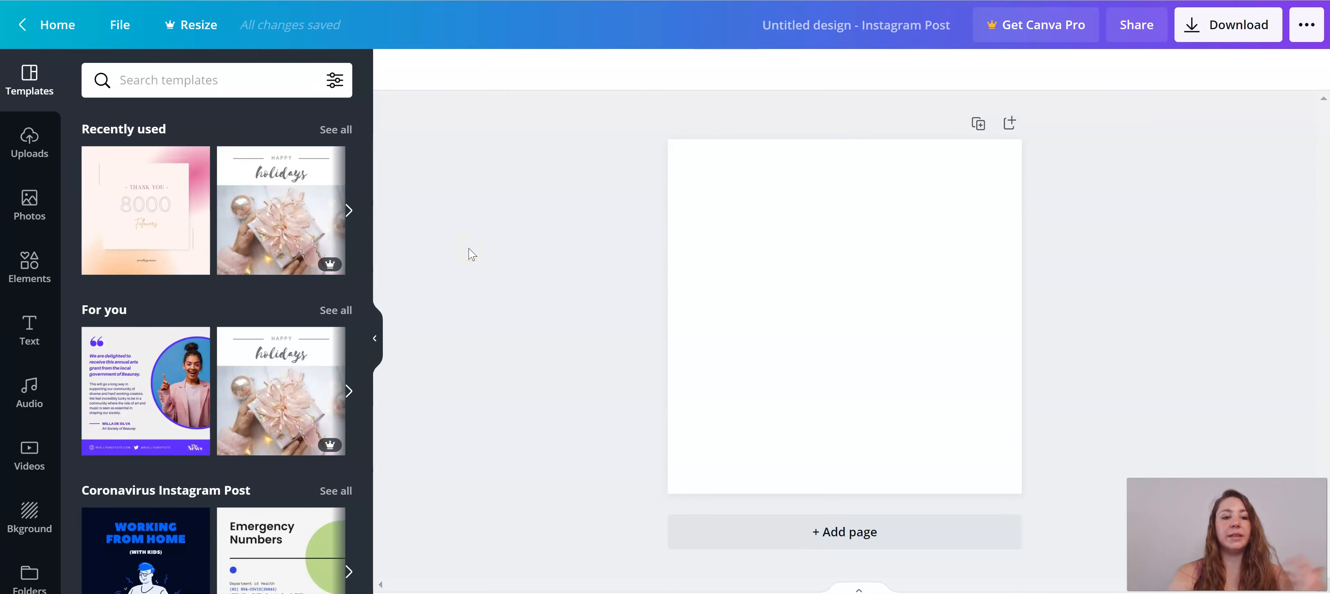
Step: Search the templates for "reminder", apply the green-field Halloween Reminder template to page 1, and add a second page
click(205, 85)
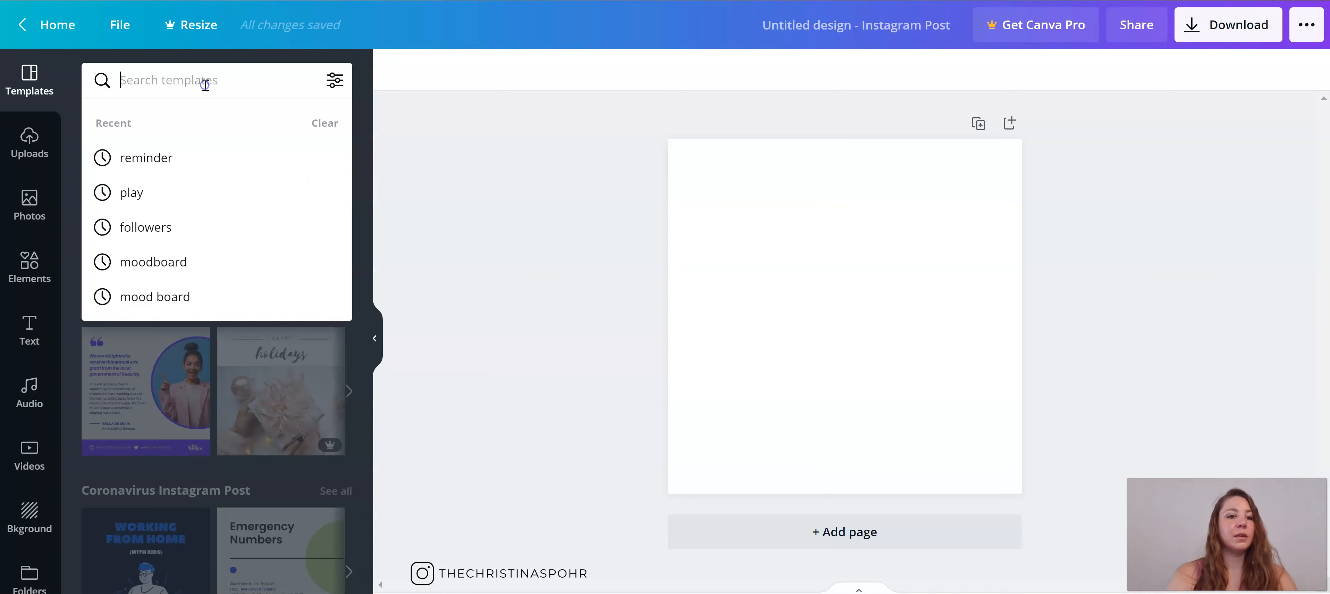
text(reminder)
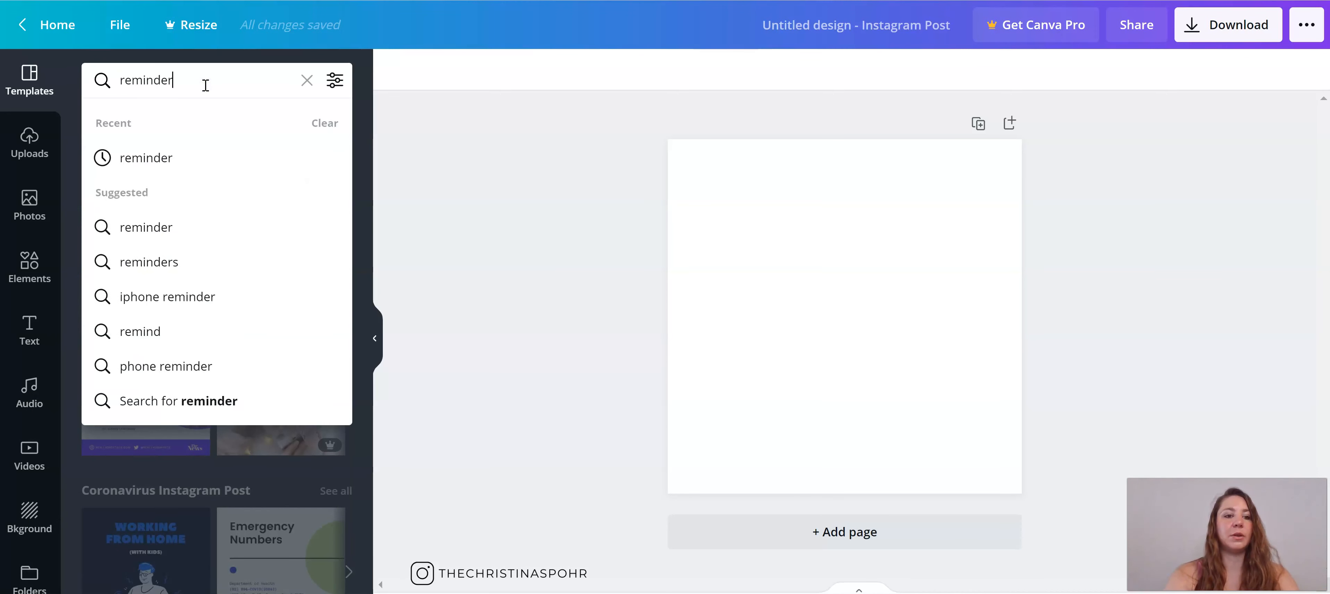
key(Return)
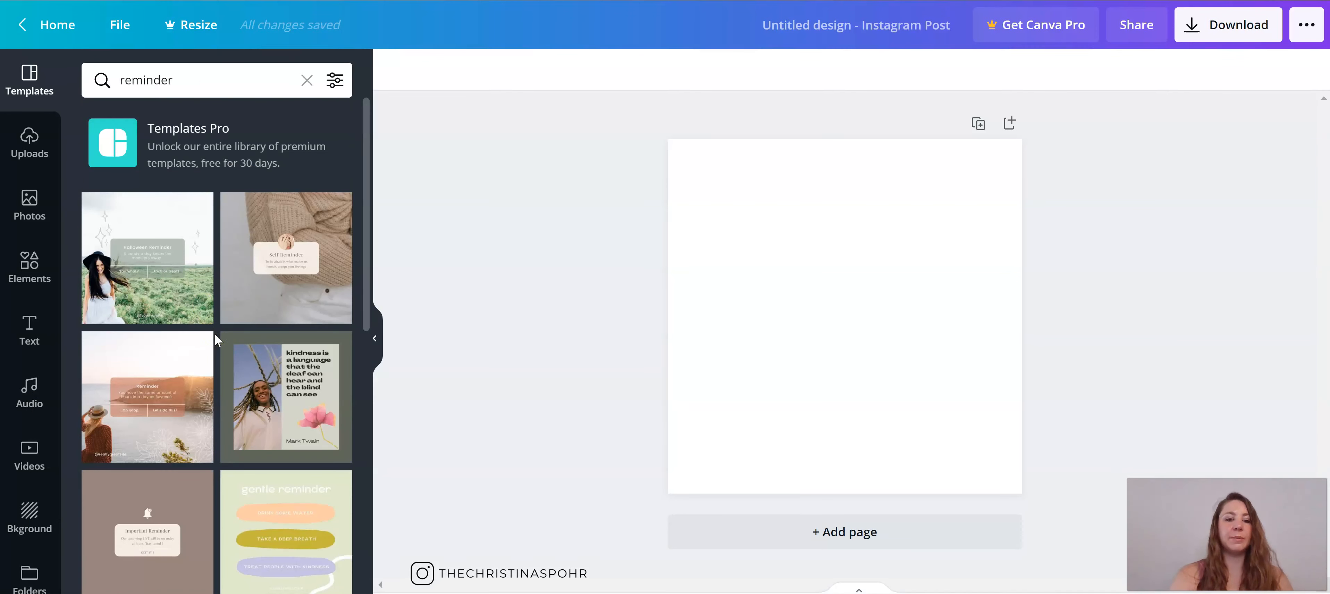
scroll(168, 395, down, 3)
scroll(168, 395, down, 3)
scroll(168, 395, up, 6)
click(160, 287)
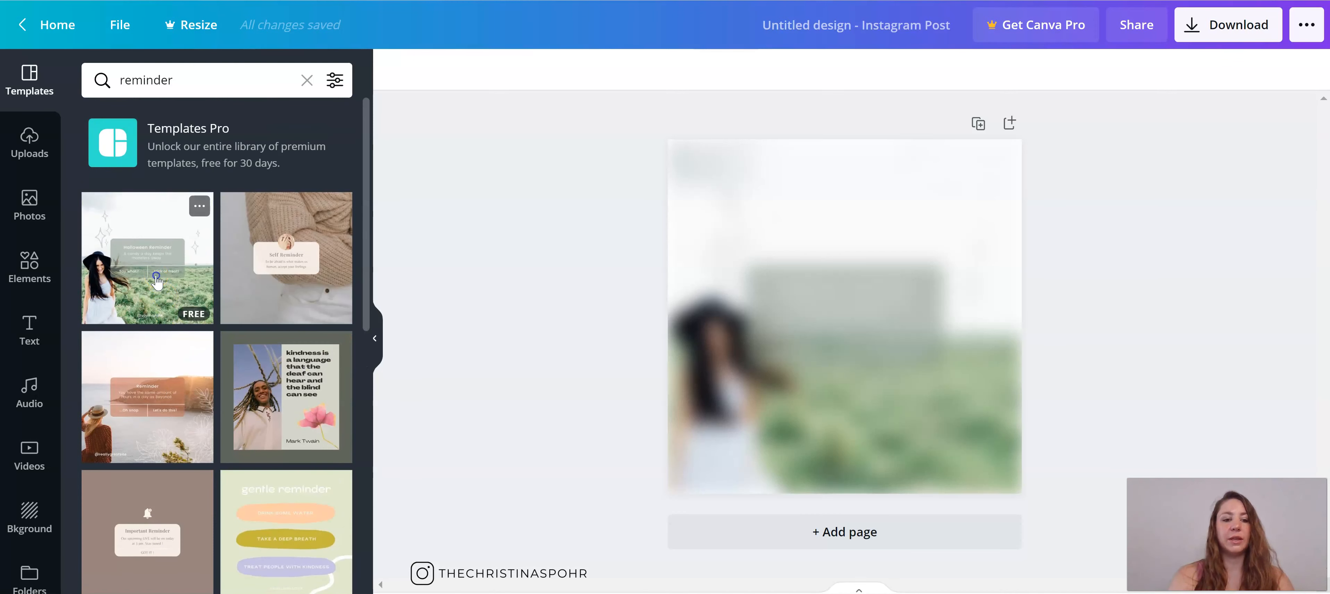
click(783, 538)
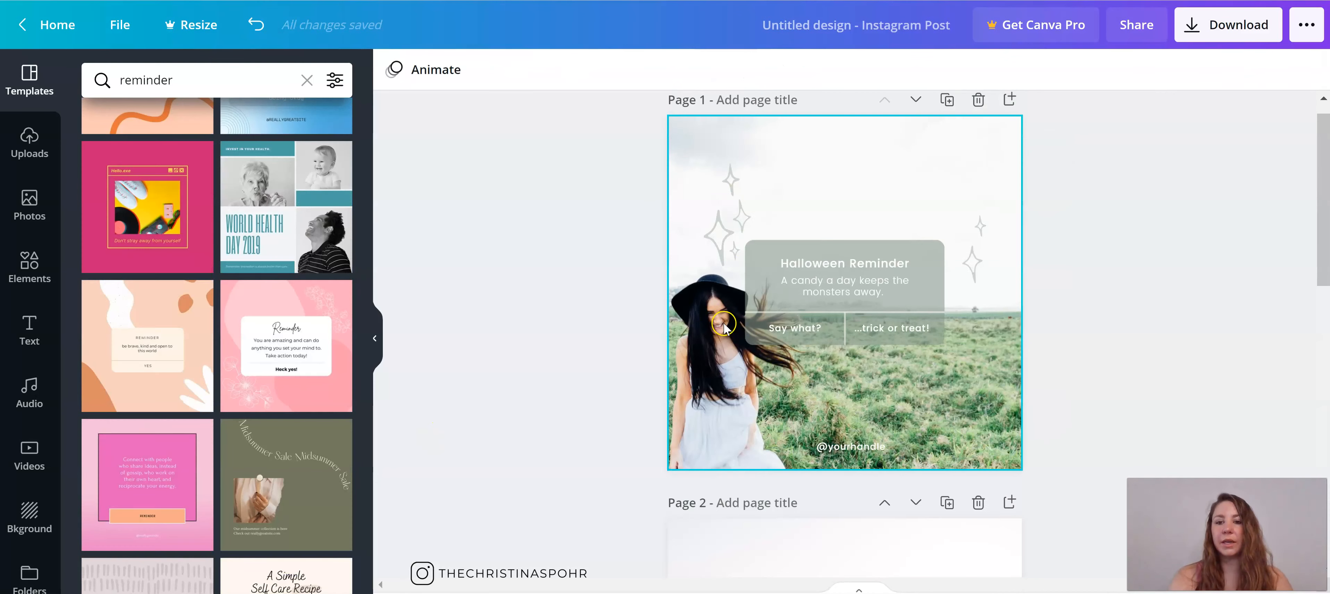
Step: Delete the background photo from the Halloween Reminder design on page 1
scroll(743, 161, up, 1)
click(796, 160)
key(Delete)
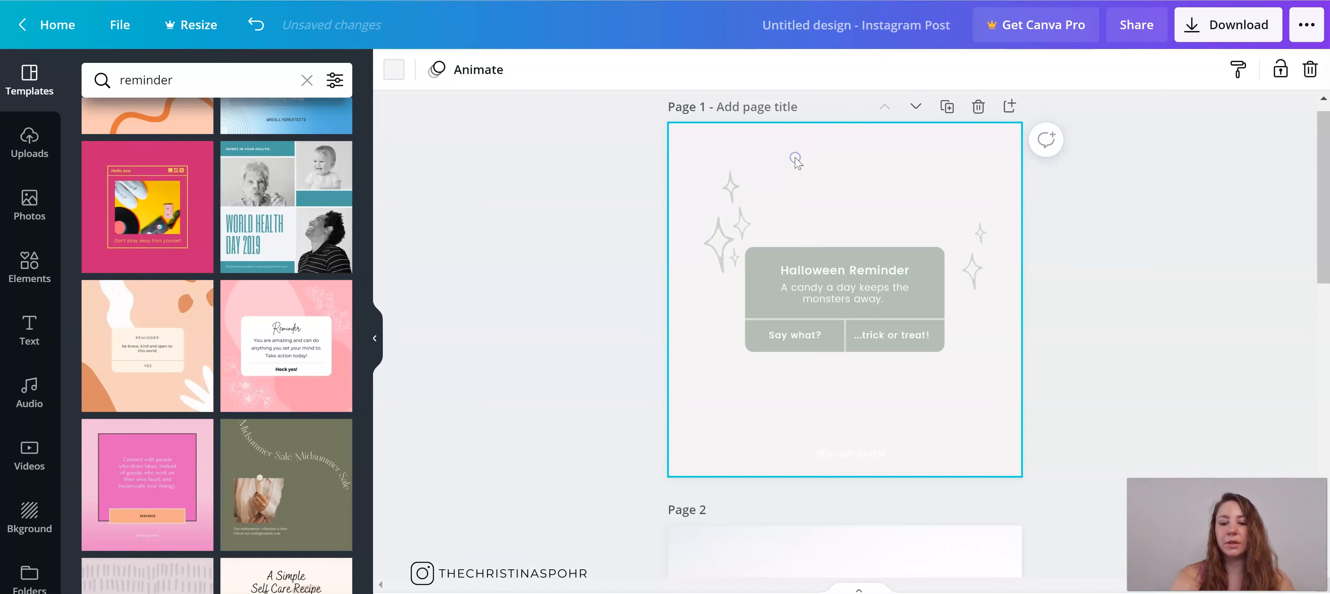
Step: Delete the sparkle graphics on both sides of the reminder card
click(727, 227)
click(727, 227)
key(Delete)
click(748, 227)
key(Delete)
click(975, 255)
key(Delete)
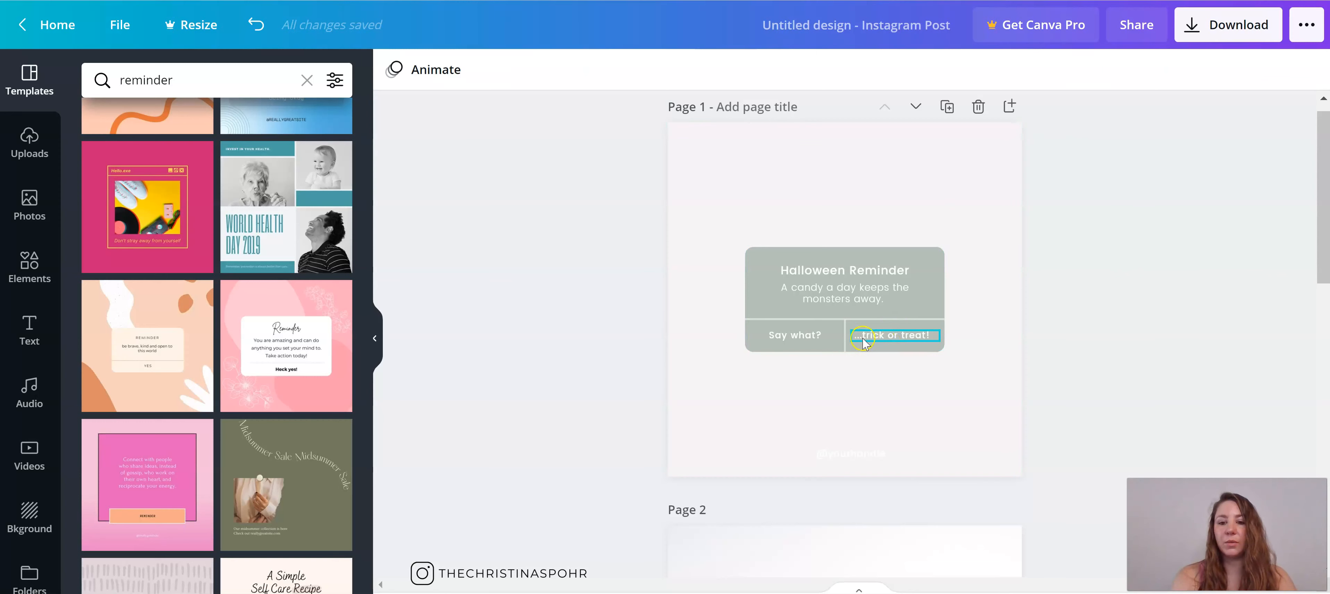
scroll(863, 352, down, 5)
scroll(863, 352, up, 4)
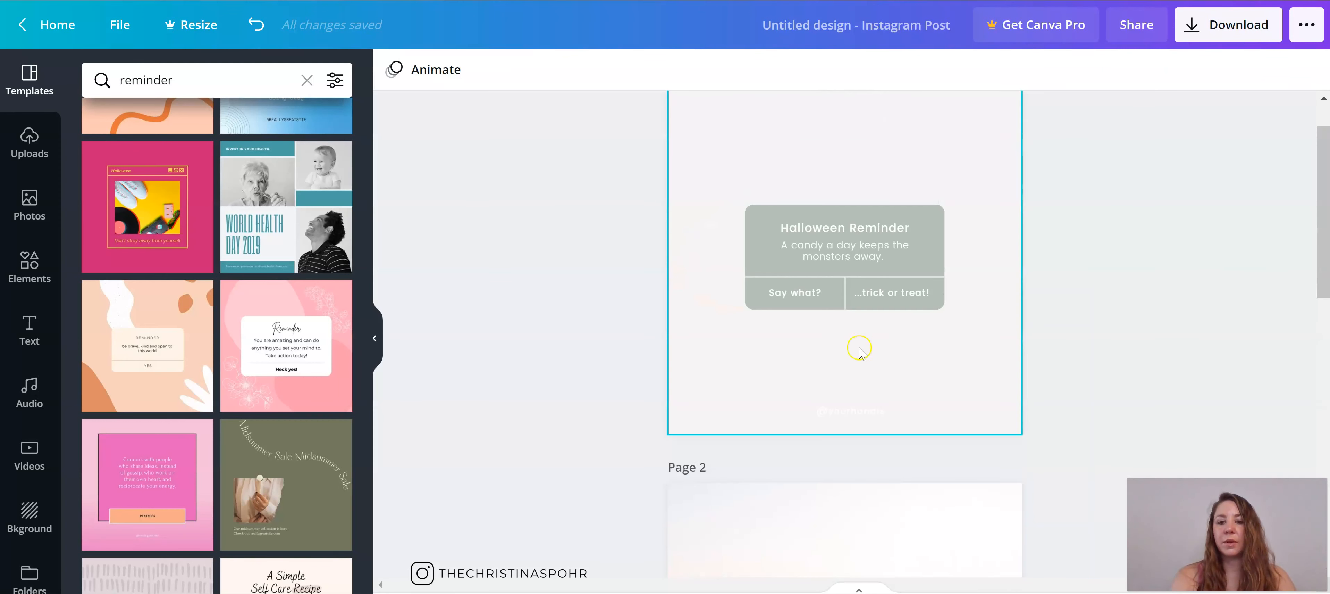
double_click(861, 242)
click(861, 242)
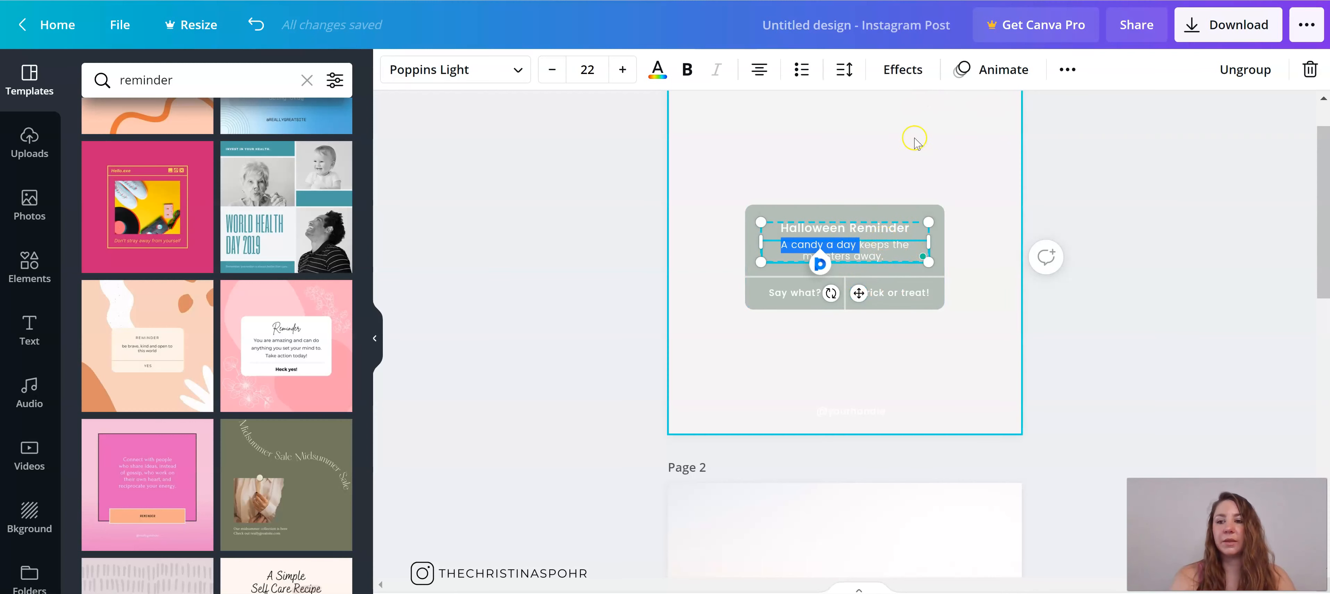
Step: Set the background colour of page 1 to #F4BAAD
click(981, 176)
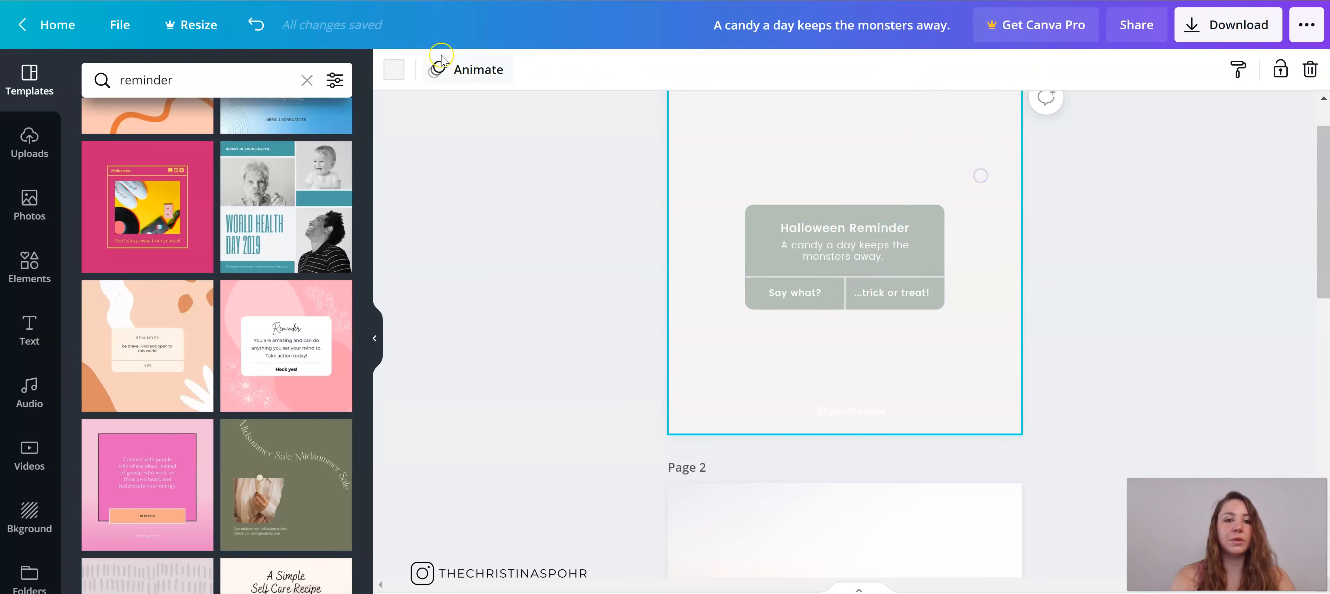
click(383, 71)
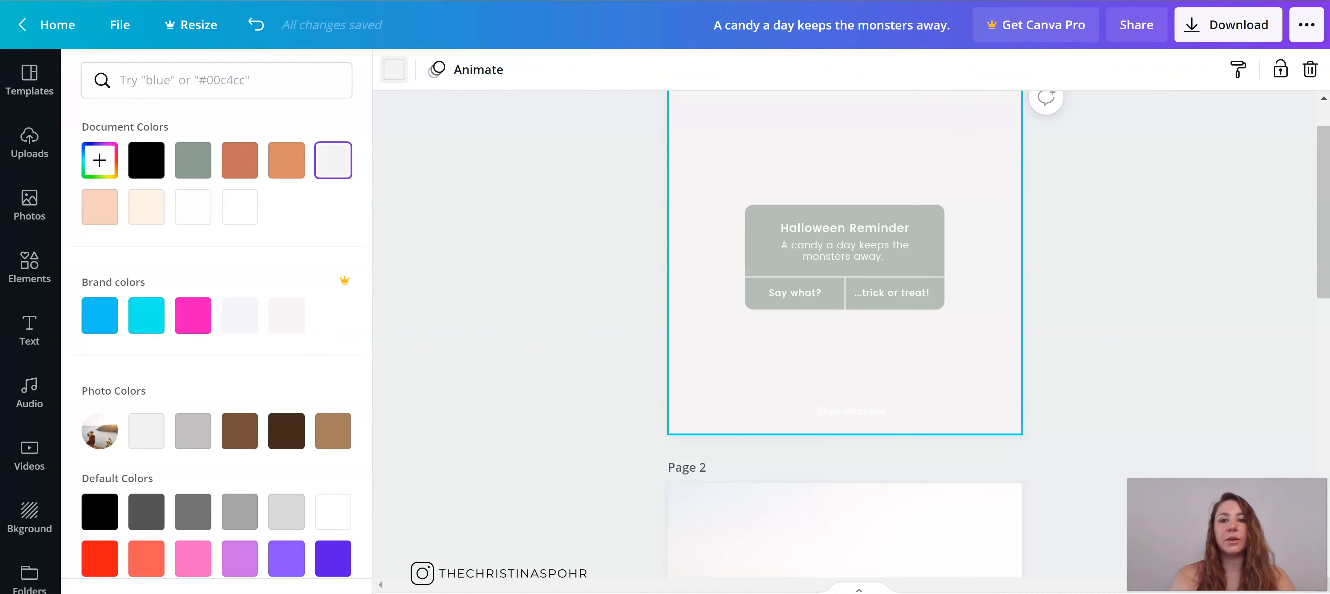
click(202, 80)
text(#F4BAAD)
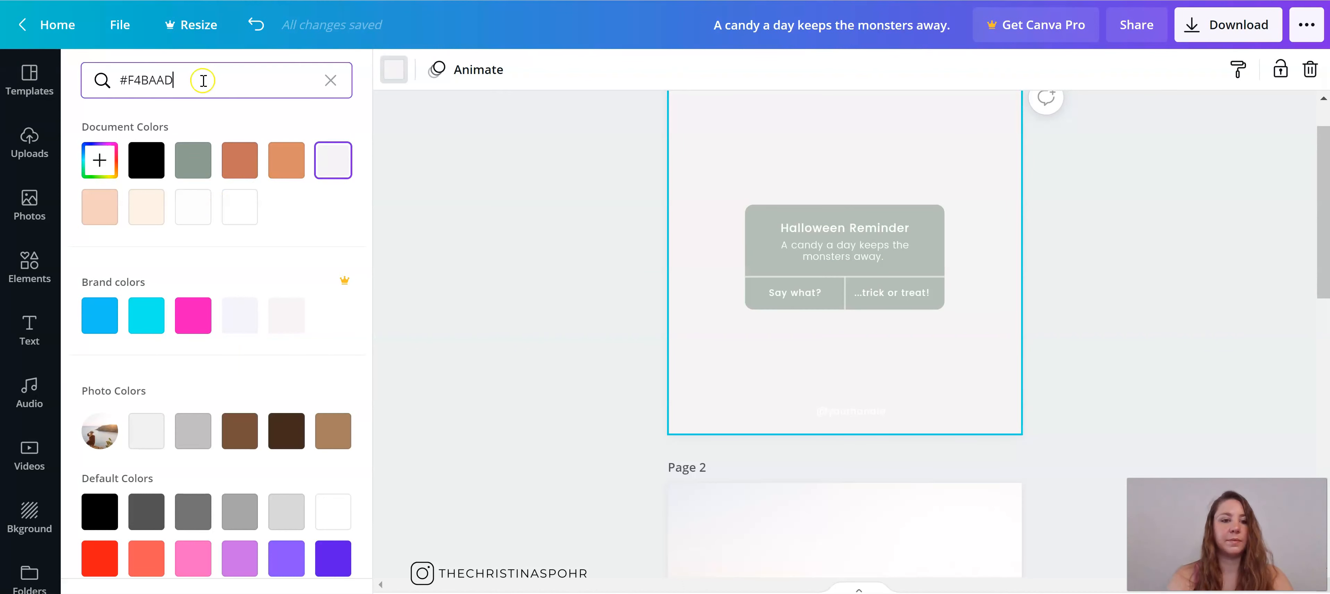
click(100, 160)
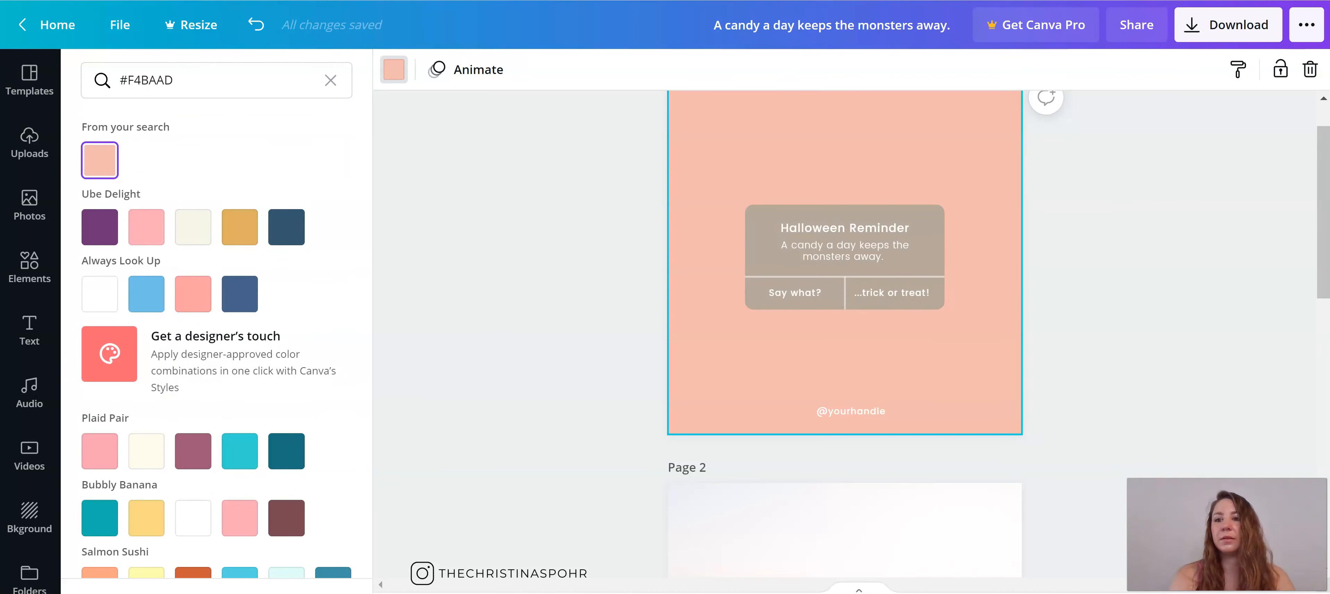
Step: Recolour the grey-green boxes of the reminder card to teal using the copied hex code
click(751, 237)
click(392, 72)
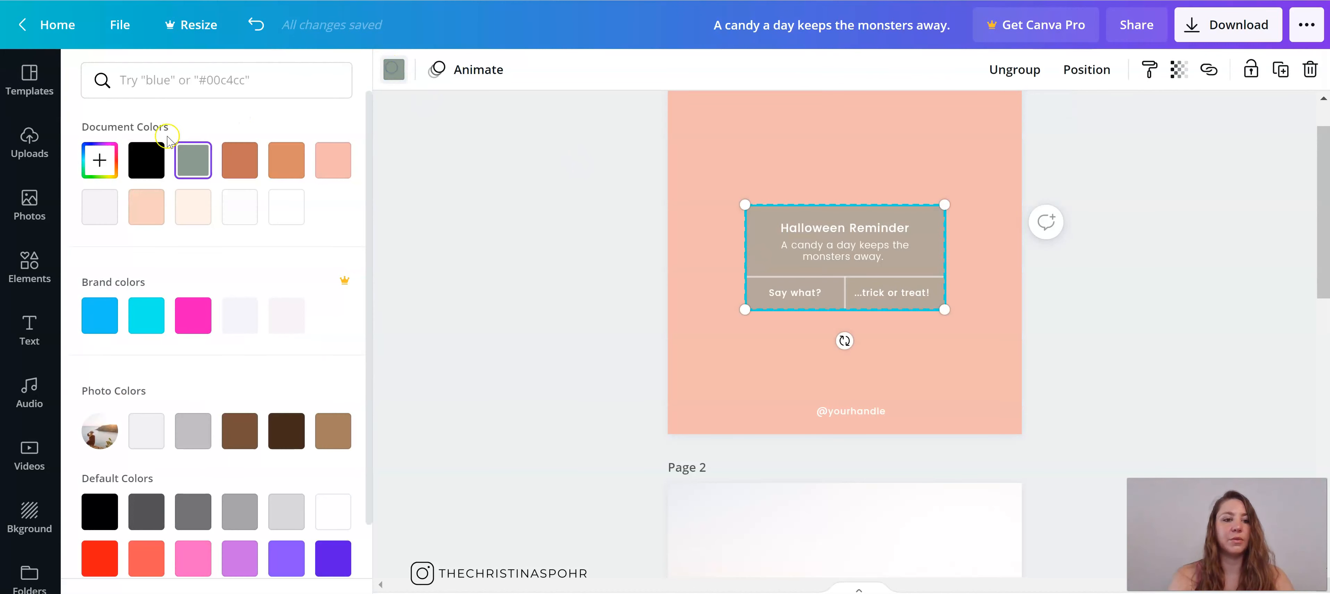
click(175, 80)
text(#10403E)
Step: Set the "Halloween Reminder" heading's font to Archivo Black
click(885, 230)
click(886, 227)
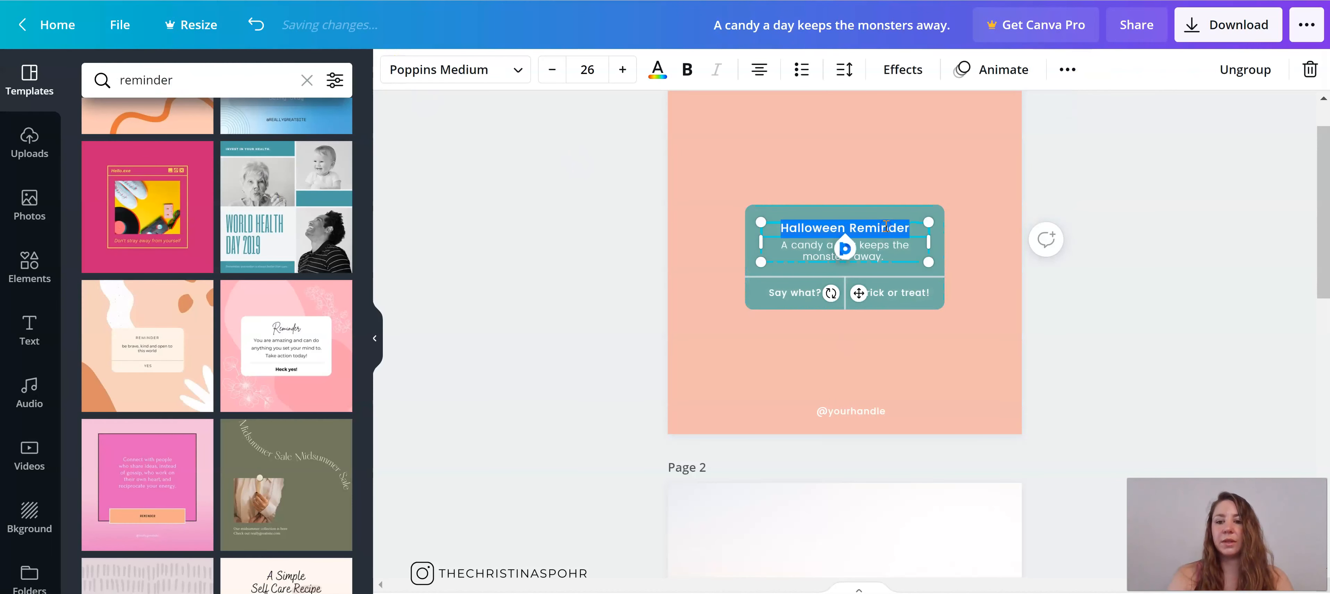
click(449, 70)
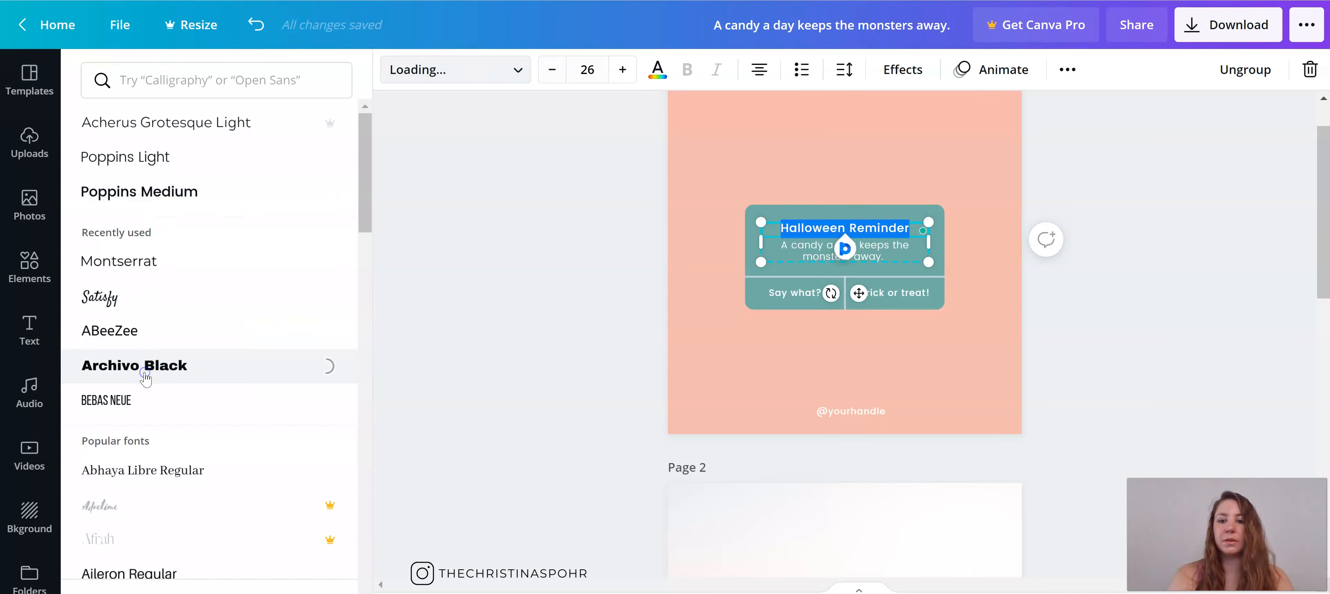
Step: Set the font of the reminder message and the two lower labels on the card to ABeeZee
click(895, 242)
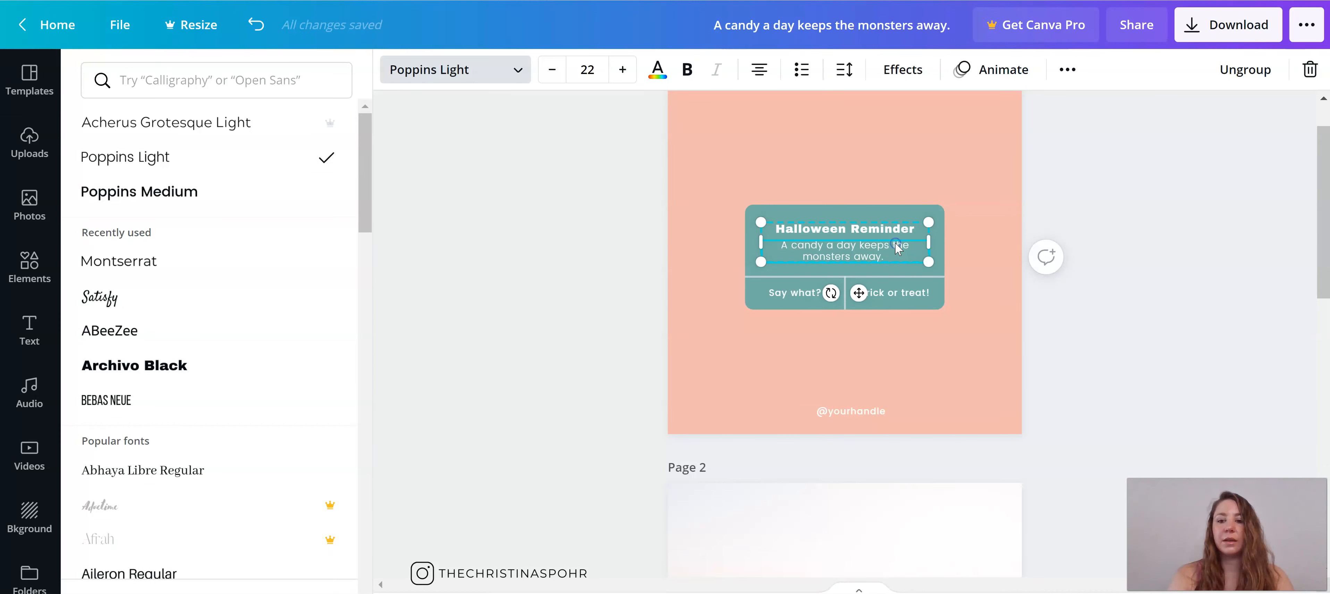
click(895, 242)
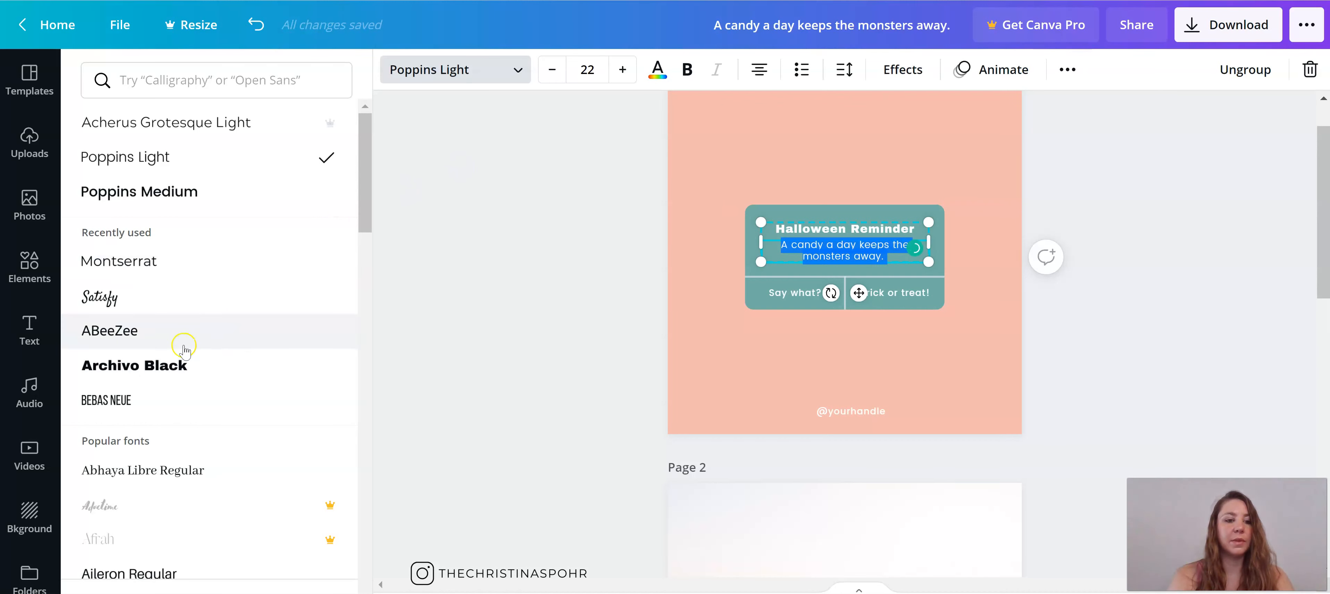
click(795, 293)
click(909, 294)
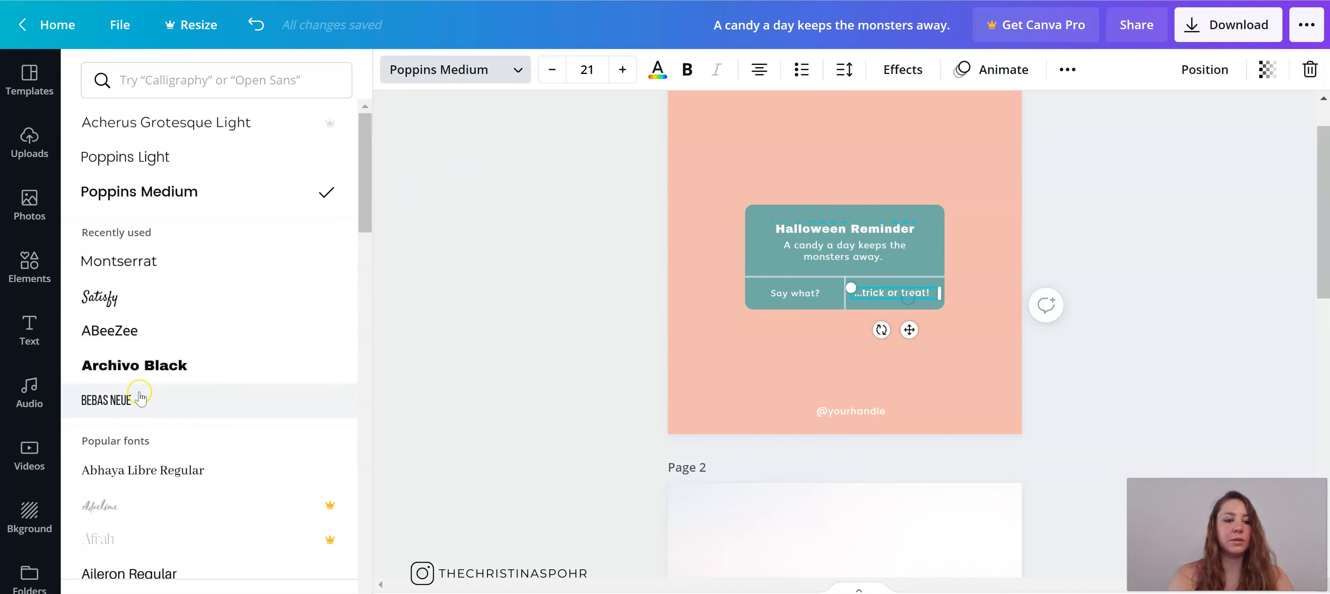
click(111, 336)
click(844, 411)
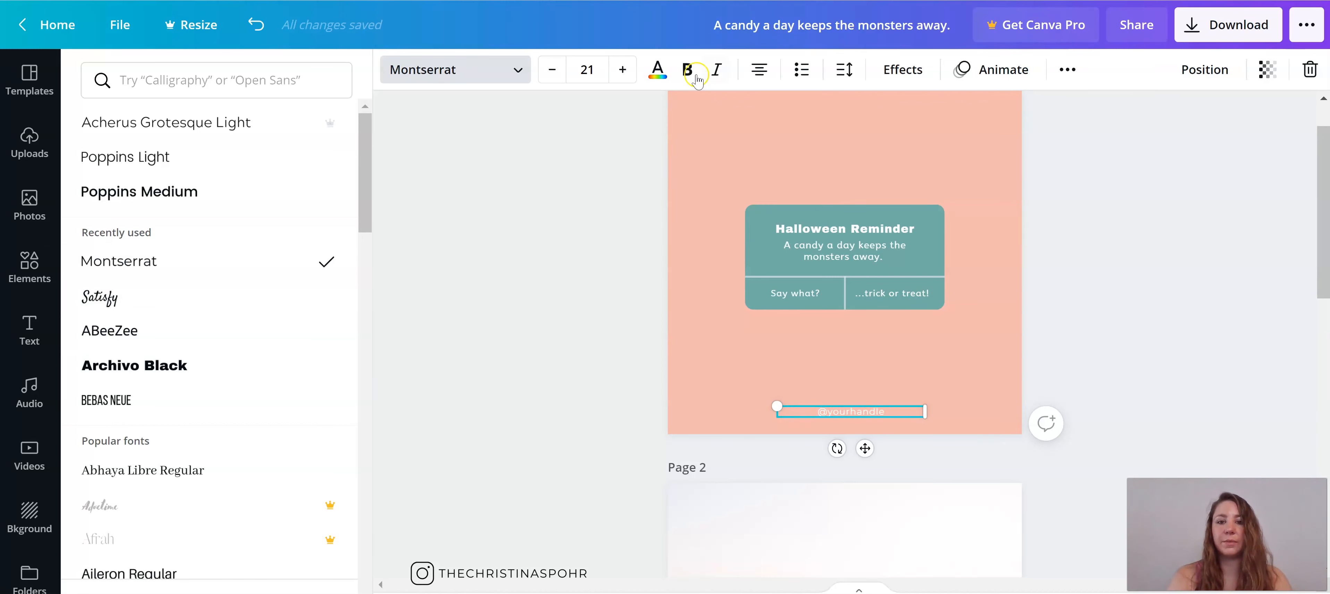
click(845, 69)
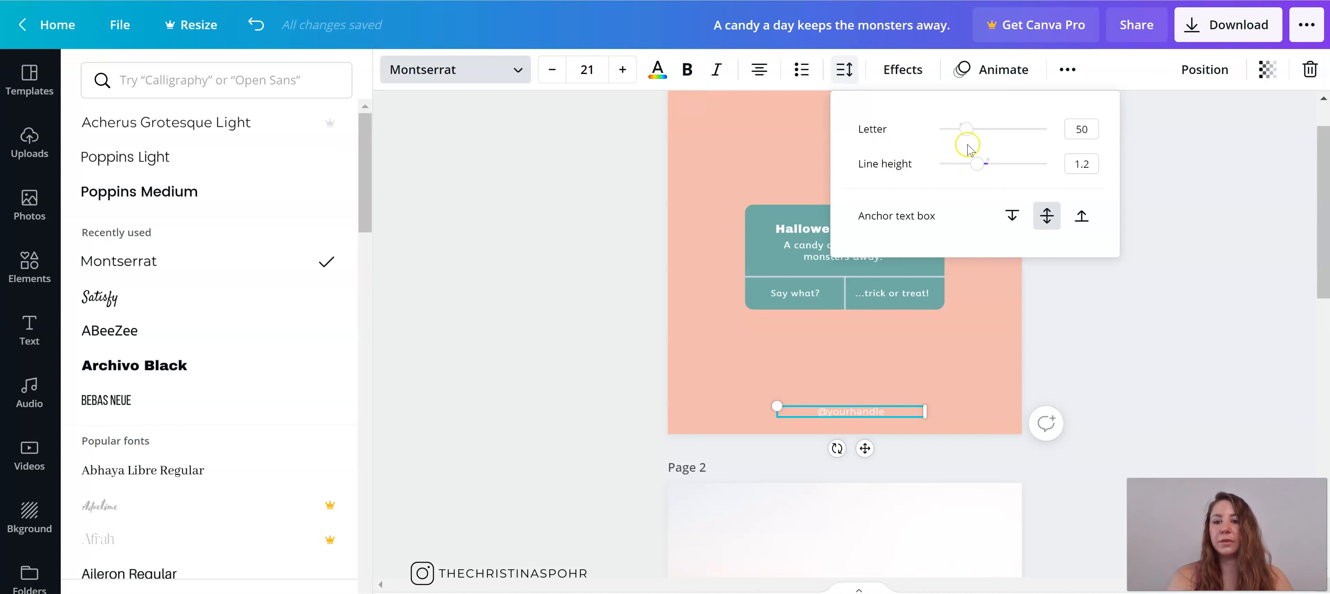
click(576, 332)
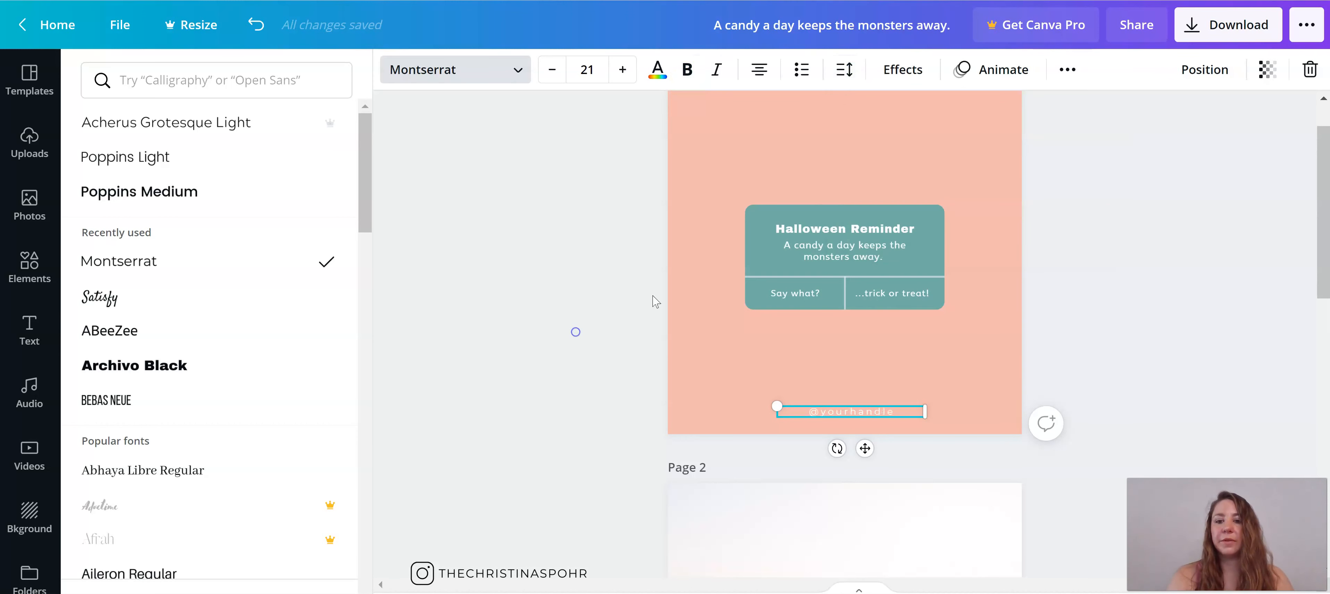
Step: Enlarge the whole reminder card with its texts and centre it horizontally on page 1
click(844, 230)
click(842, 227)
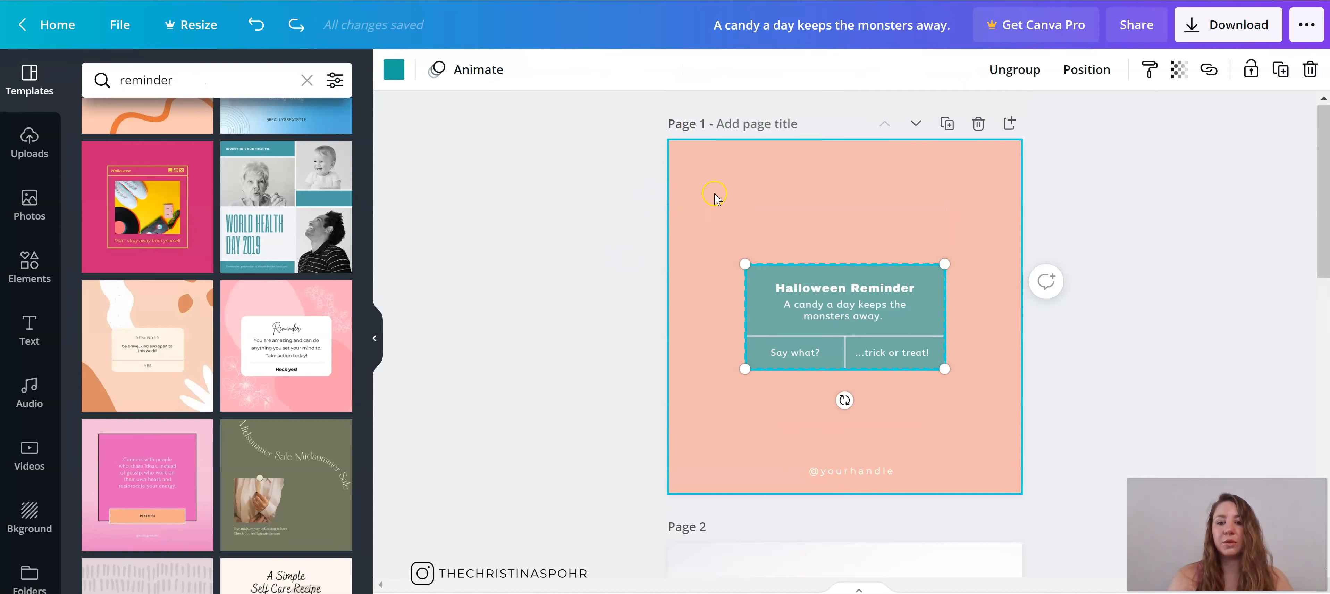
drag(721, 239, 991, 411)
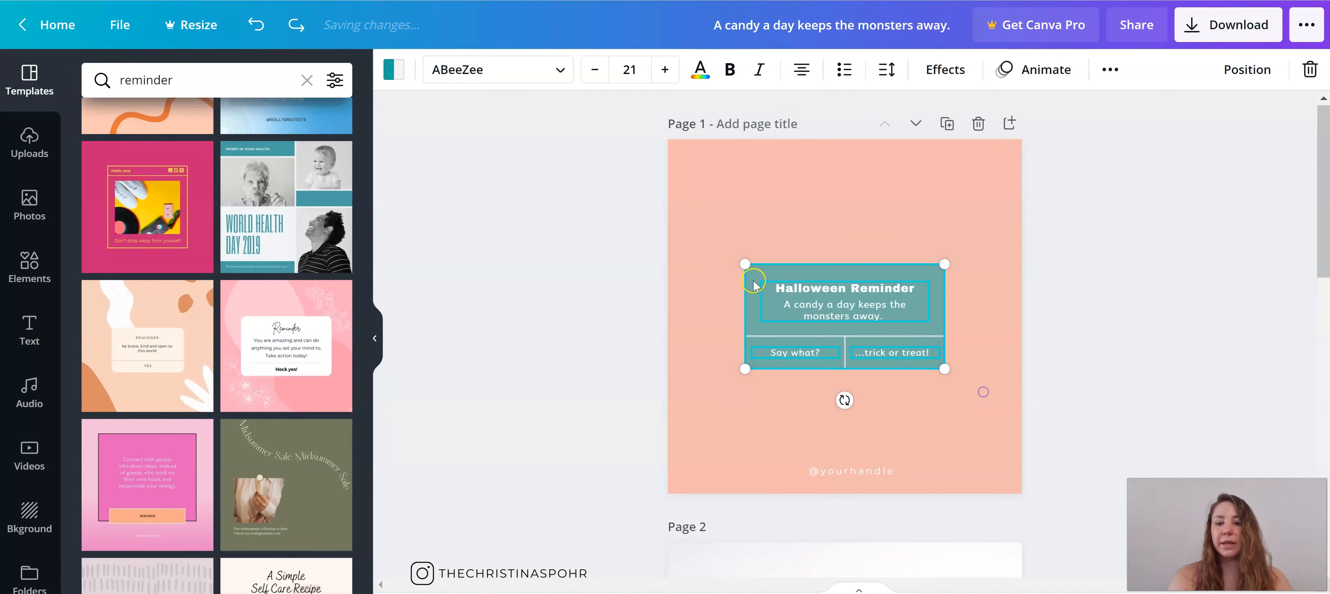
drag(753, 261, 707, 222)
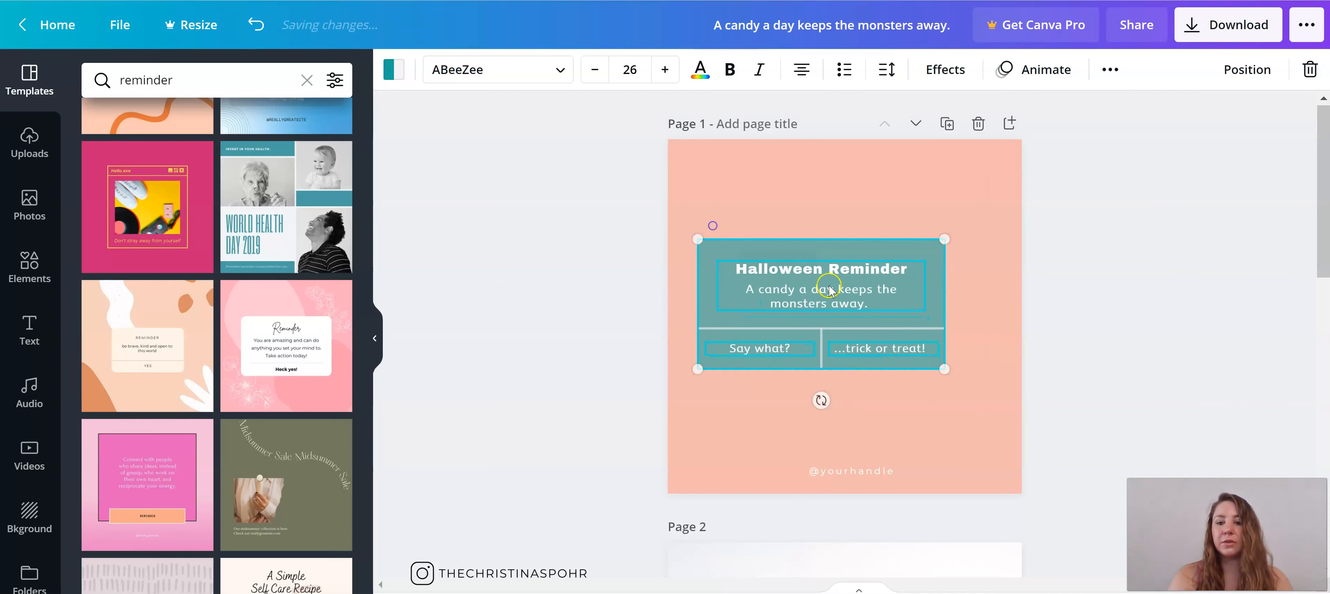
drag(831, 287, 858, 300)
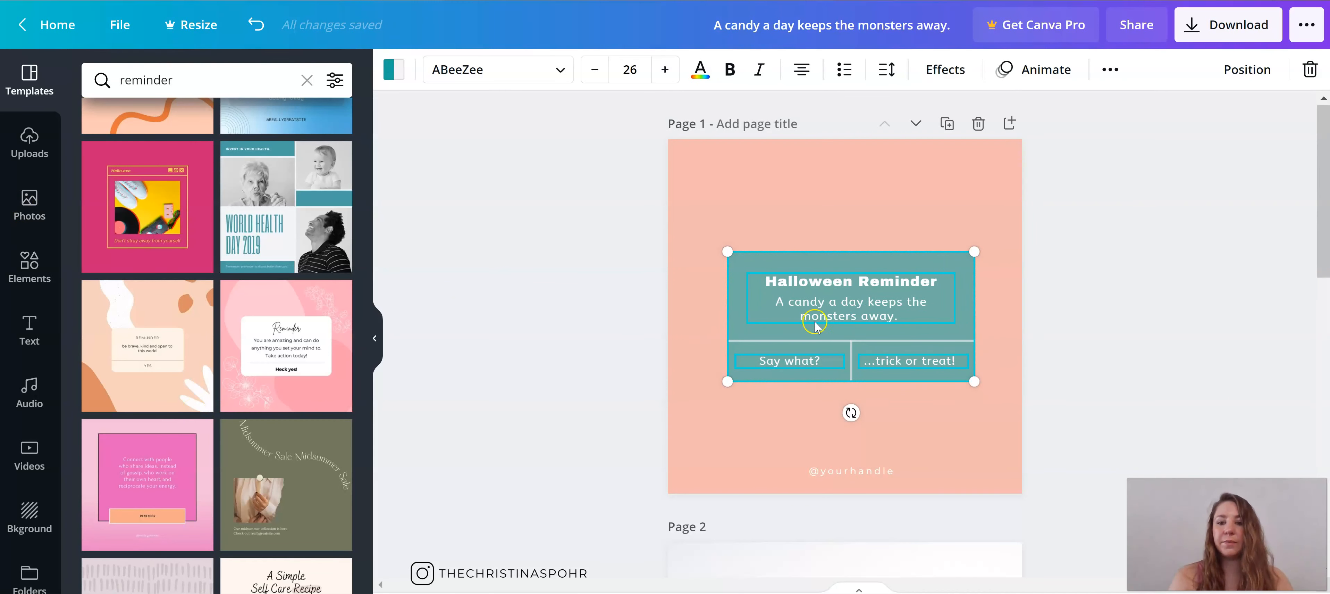
drag(825, 326, 818, 325)
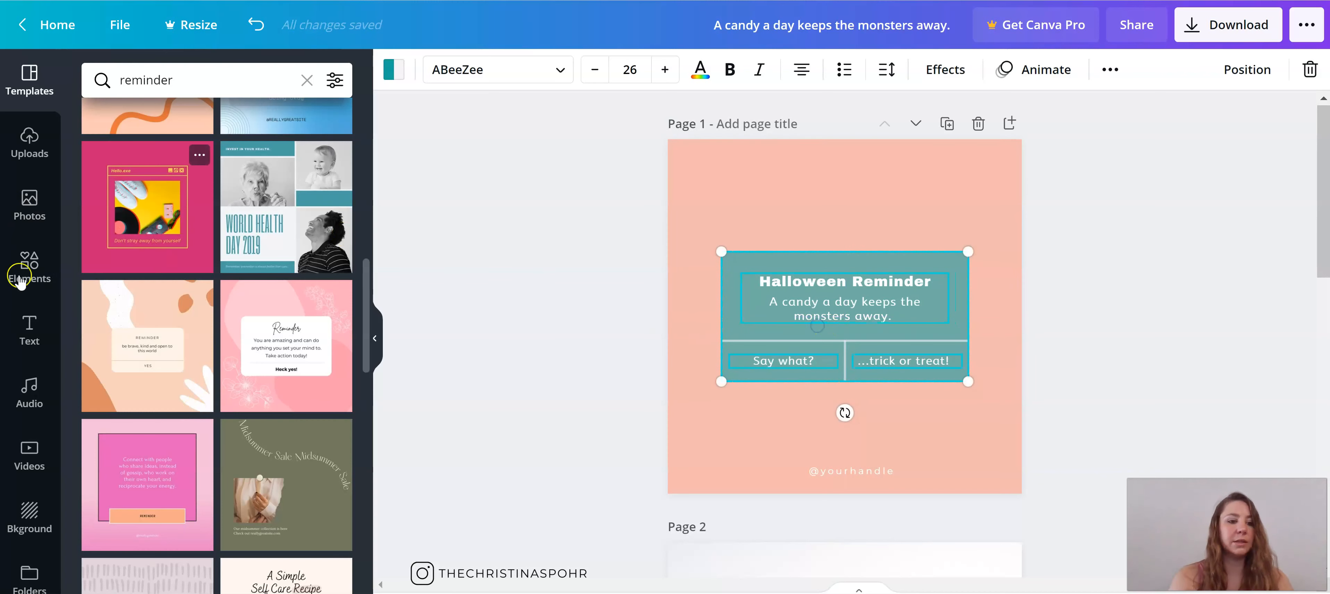
Step: Search the elements for "leaves" and add the black outlined leafy branch to page 1
click(37, 281)
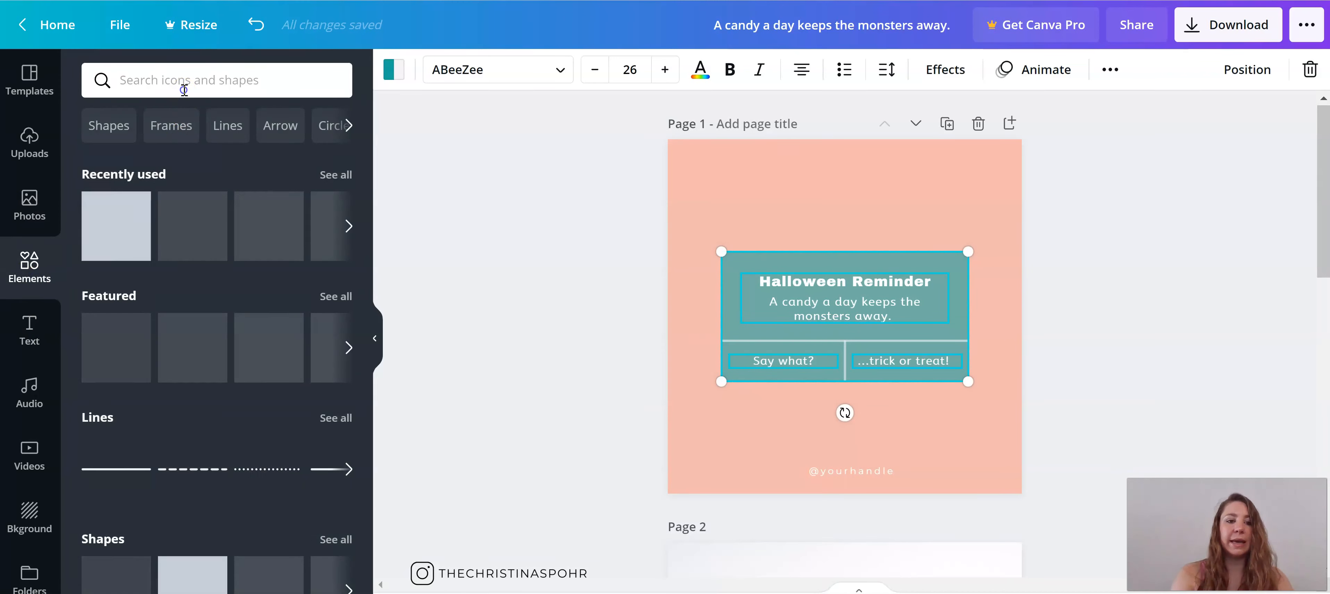
click(184, 90)
text(leaves)
key(Return)
click(124, 279)
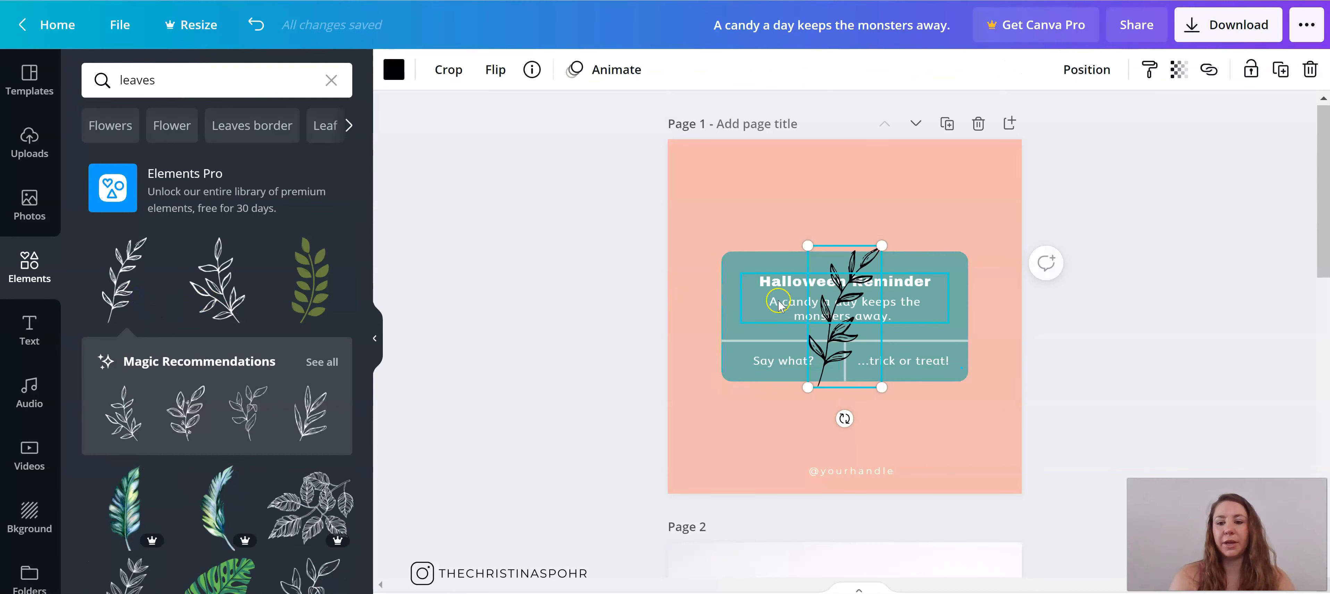
Step: Arrange the leafy branch and a flipped, rotated copy of it along the upper part of the reminder card
drag(849, 338, 758, 242)
drag(757, 320, 638, 250)
drag(749, 220, 777, 201)
click(495, 69)
click(529, 149)
drag(916, 433, 923, 261)
drag(777, 207, 791, 213)
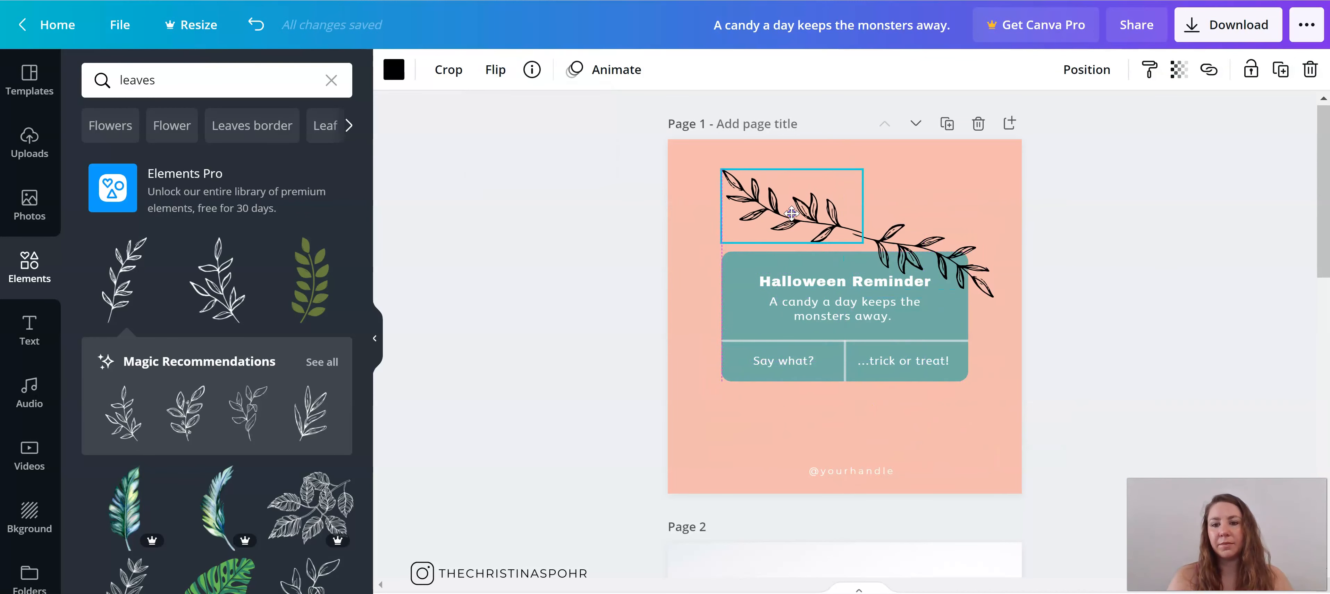
Step: Move the leafy branch backward behind the reminder card
click(1087, 69)
click(994, 122)
click(831, 359)
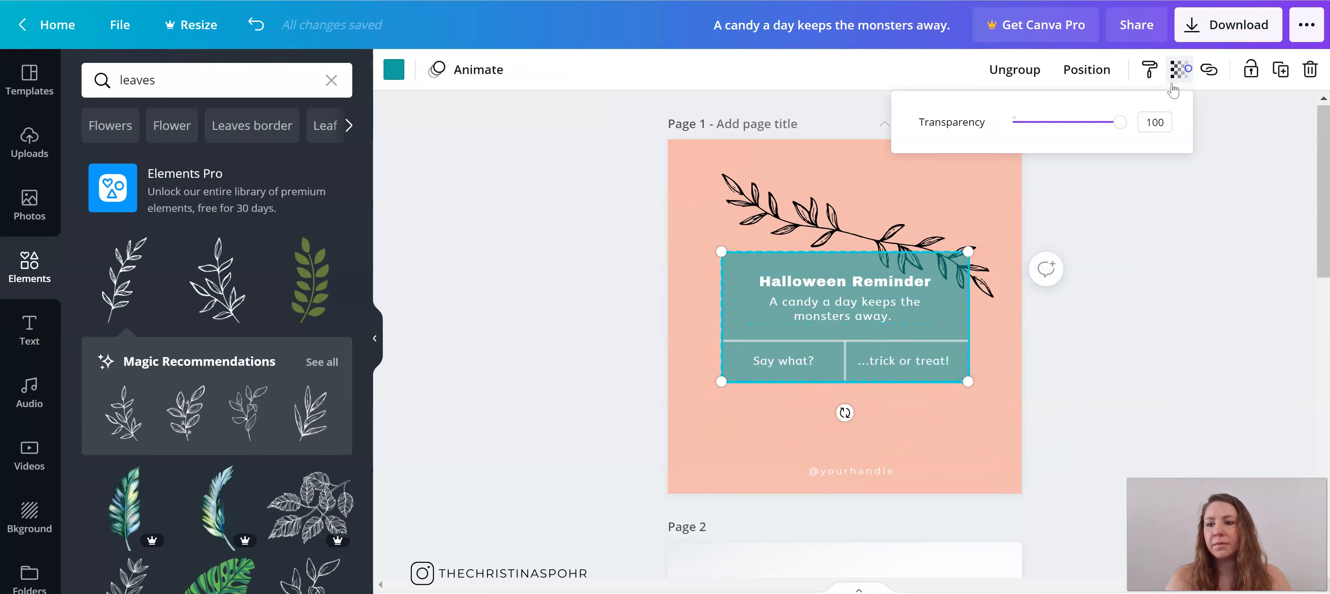
Step: Add the outlined monstera leaf, tilt it at the left edge of page 1 and send it behind the card
scroll(196, 403, down, 5)
click(126, 373)
drag(845, 316, 721, 398)
drag(722, 498, 823, 385)
drag(721, 397, 697, 367)
click(1087, 69)
click(1000, 122)
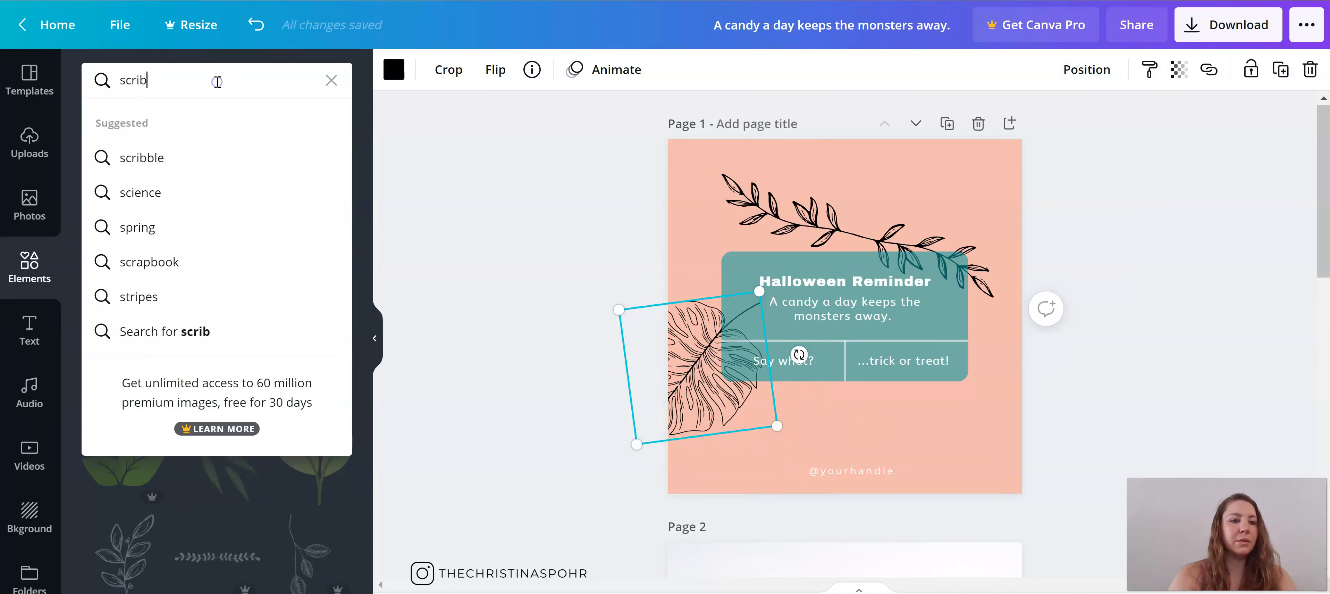
Step: Add scribble graphics in gold #D4AF37 and teal at the corners and lower edge of page 1
text(ble)
key(Return)
click(484, 163)
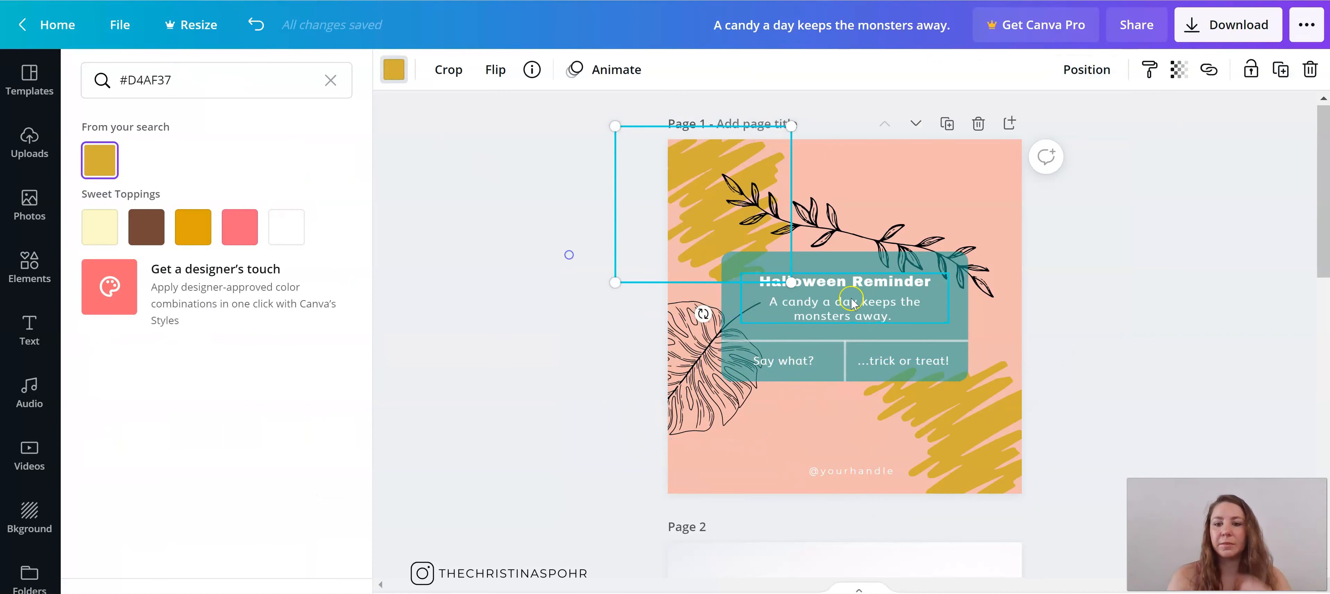
drag(701, 203, 859, 425)
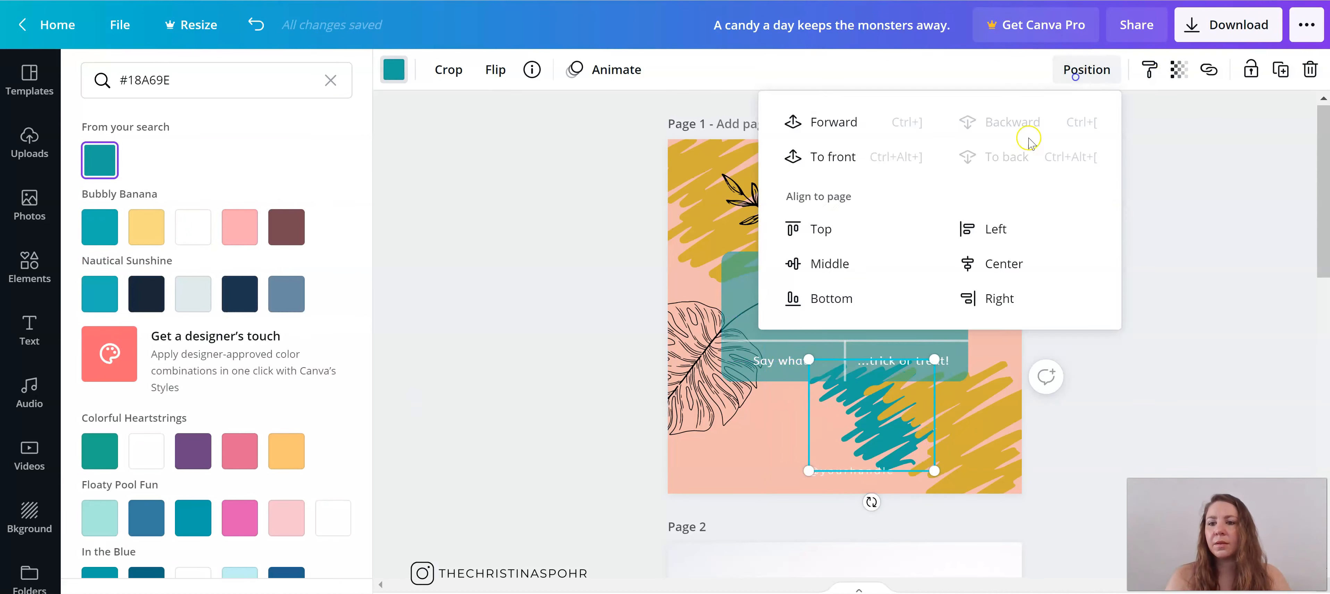
mouse_move(878, 414)
mouse_down()
mouse_move(804, 209)
mouse_move(989, 181)
mouse_up()
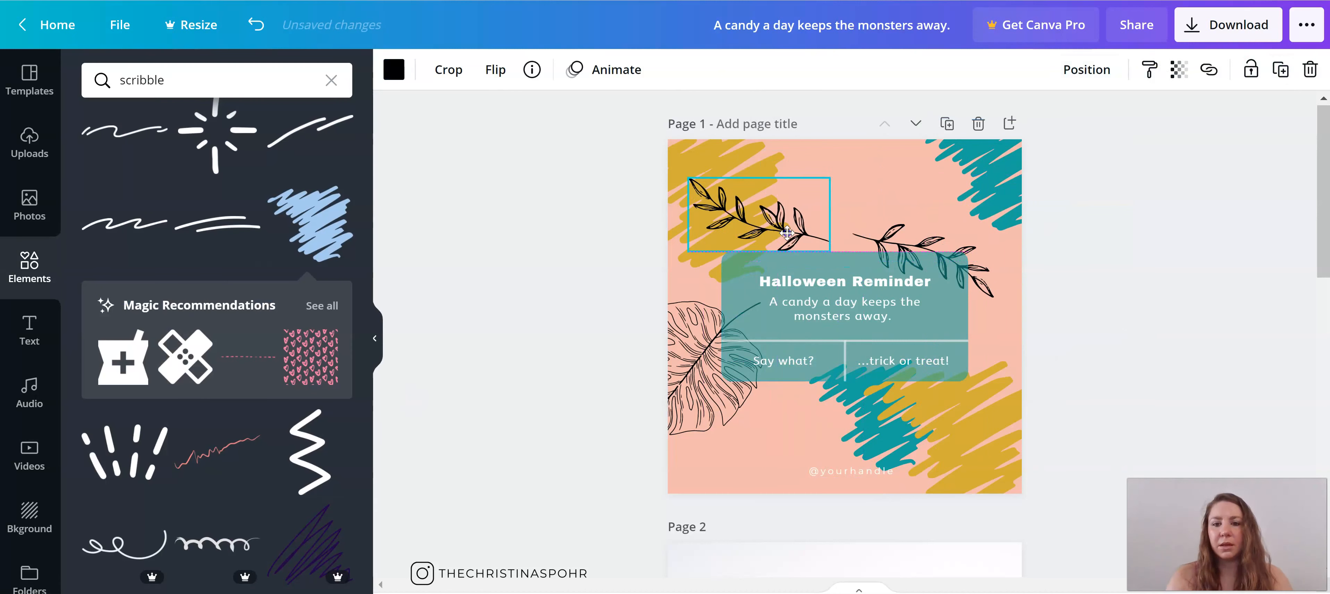
Step: Rotate the left leafy branch upright, and shift and tilt the right branch over the card's upper right corner
mouse_move(761, 265)
mouse_down()
mouse_move(692, 201)
mouse_move(766, 131)
mouse_move(752, 171)
mouse_up()
mouse_move(920, 245)
mouse_down()
mouse_move(929, 227)
mouse_move(945, 240)
mouse_up()
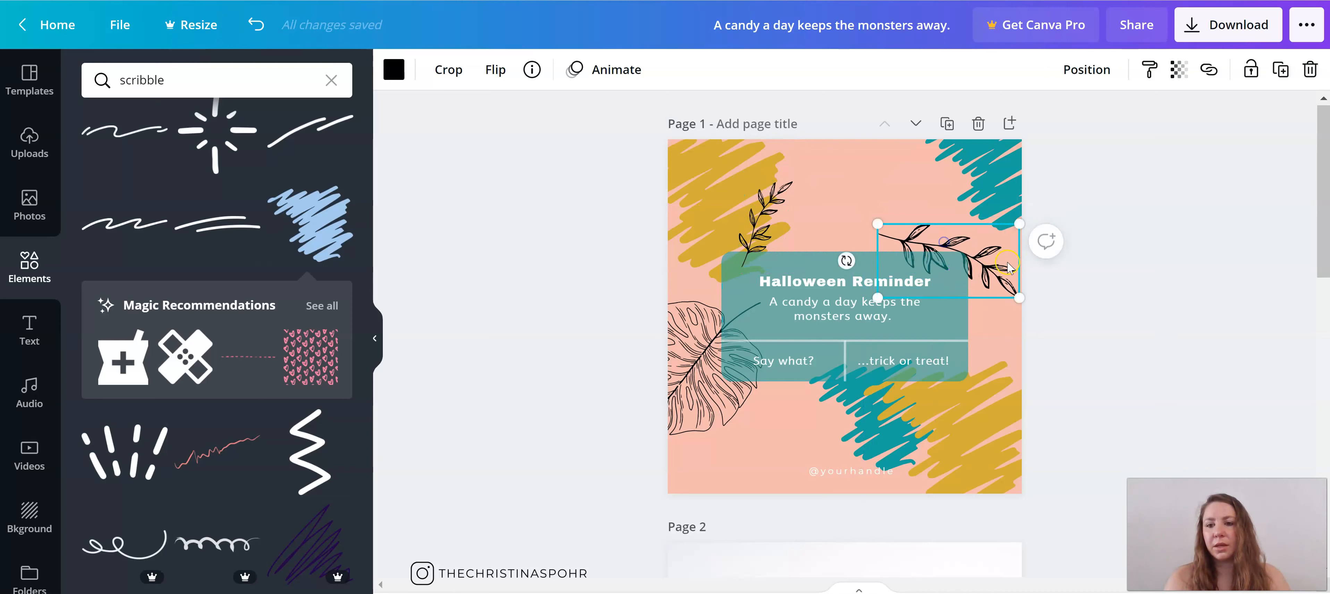
drag(845, 262, 847, 243)
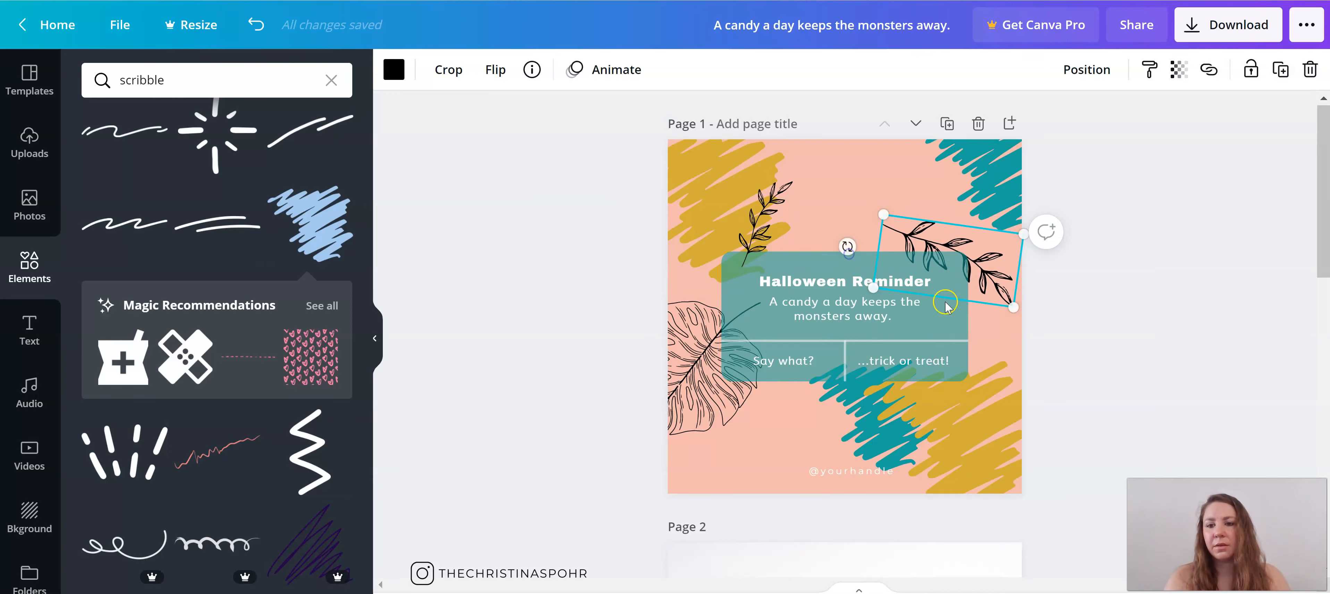
click(1083, 363)
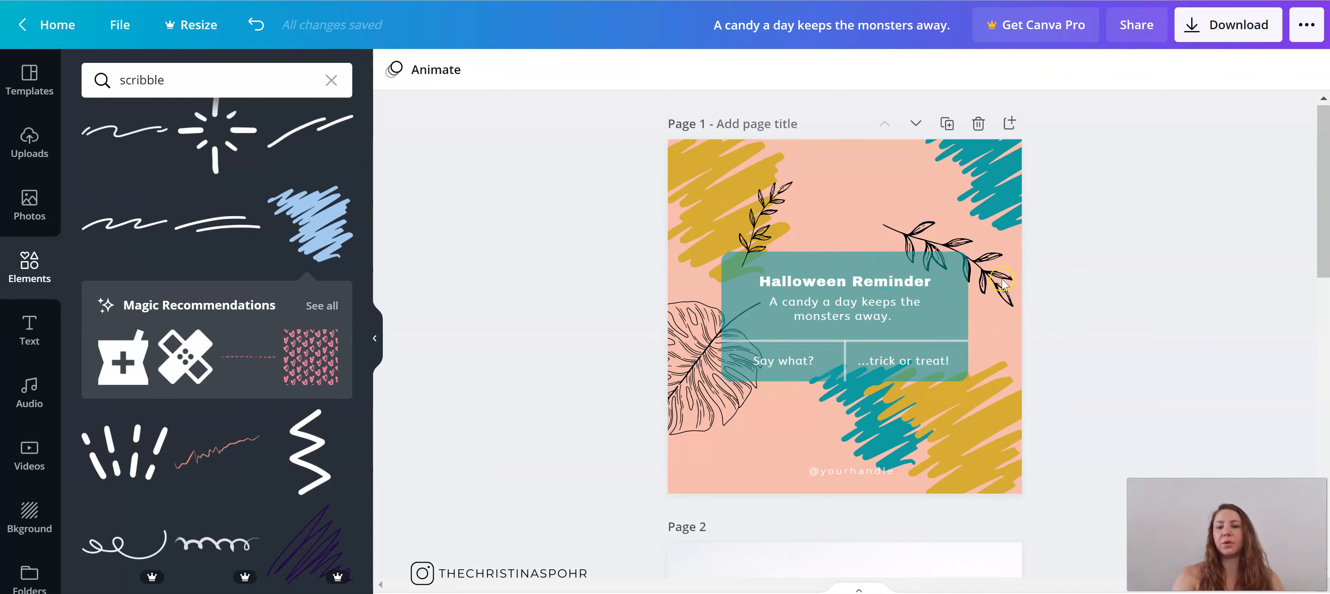
Step: Duplicate page 1 and set the copy's background to the gold document colour
scroll(1084, 346, down, 1)
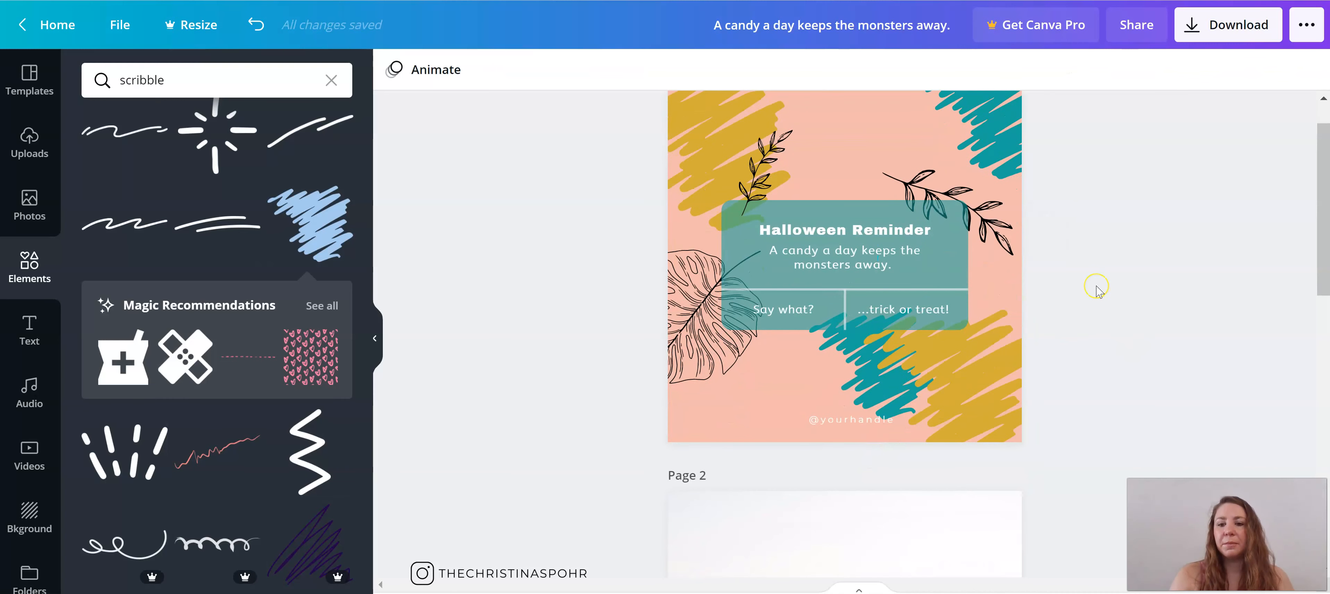
scroll(1095, 281, up, 1)
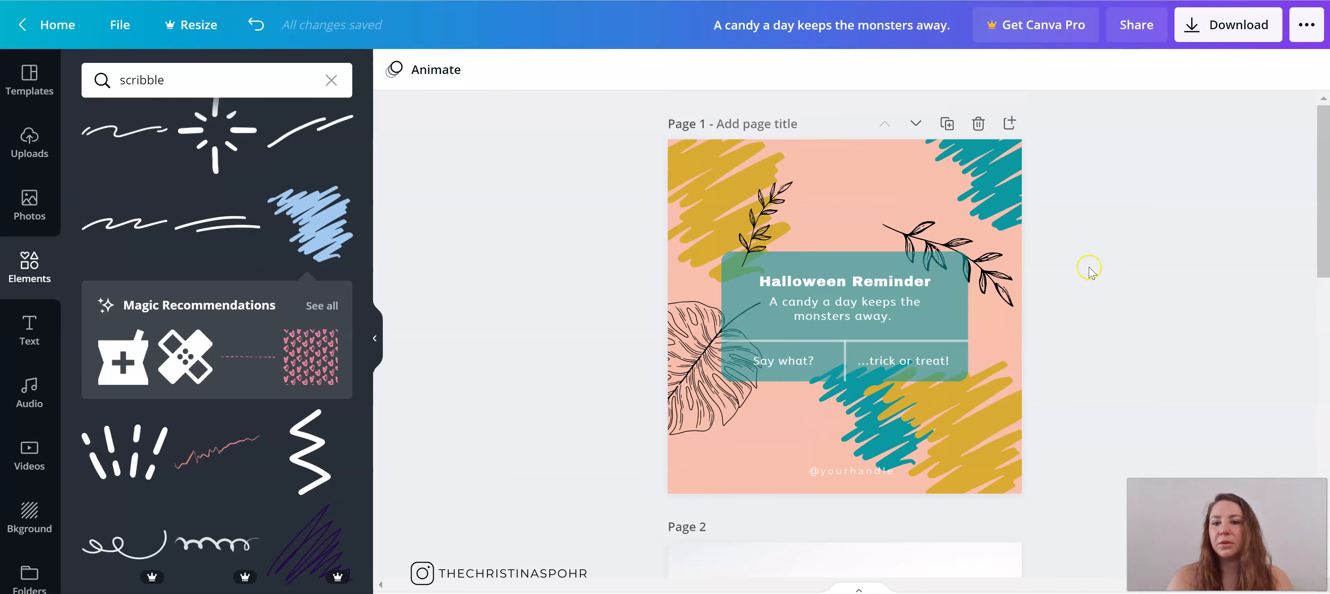
click(948, 125)
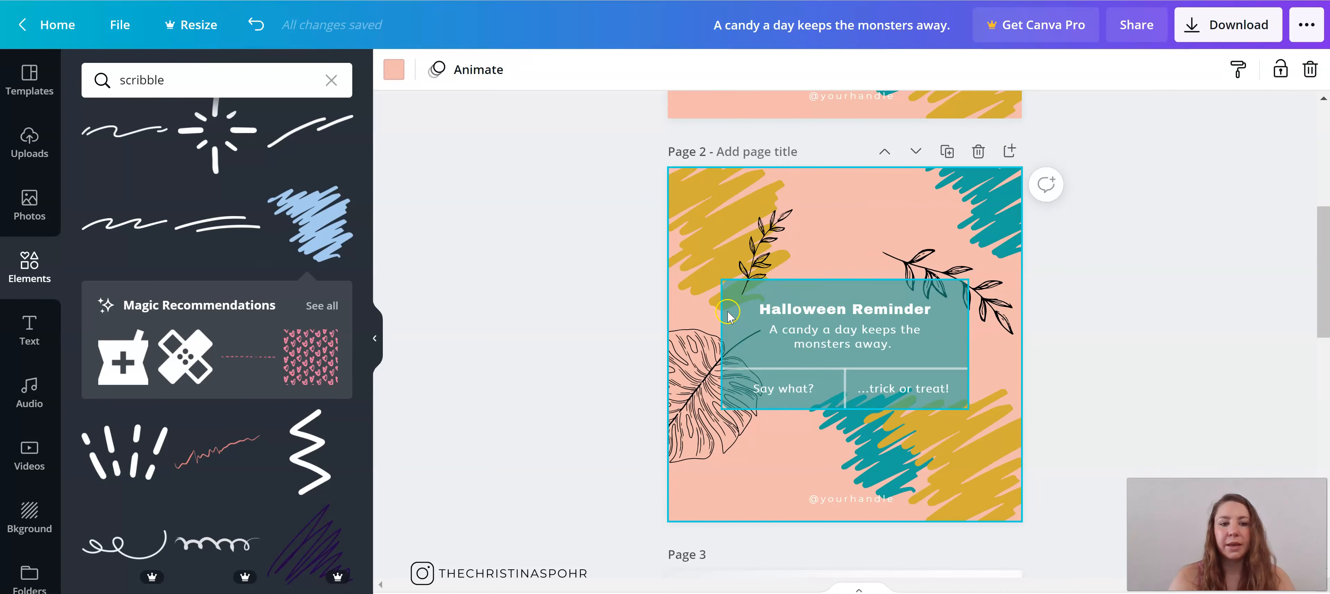
click(722, 233)
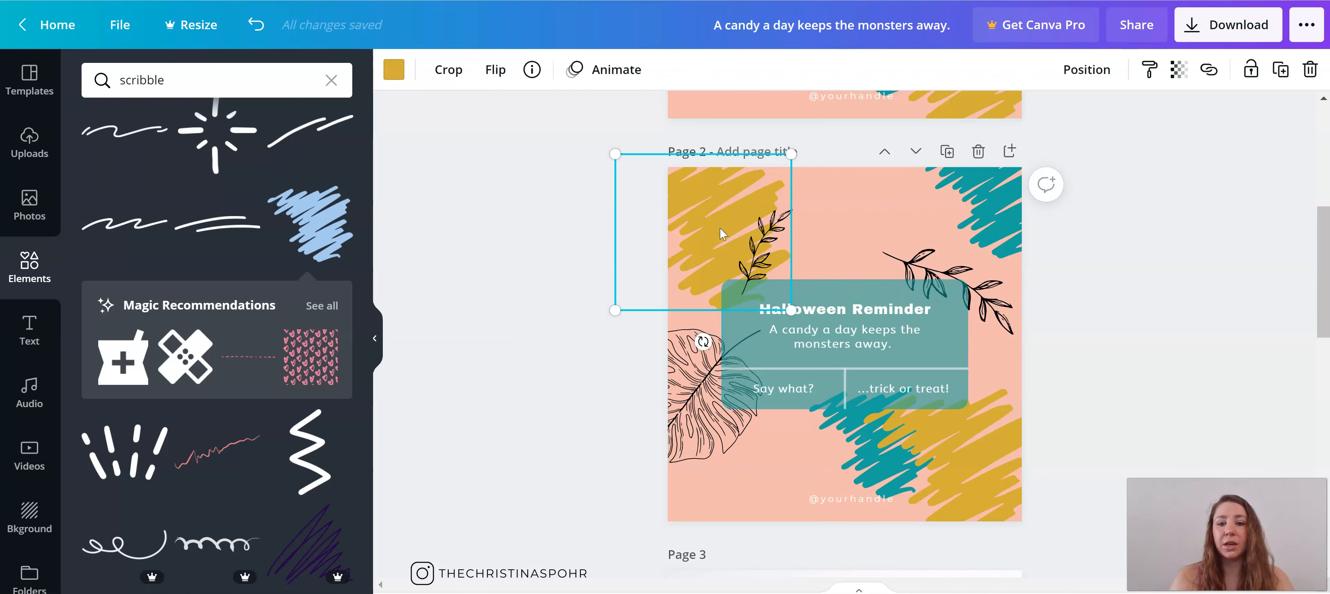
click(464, 135)
click(393, 73)
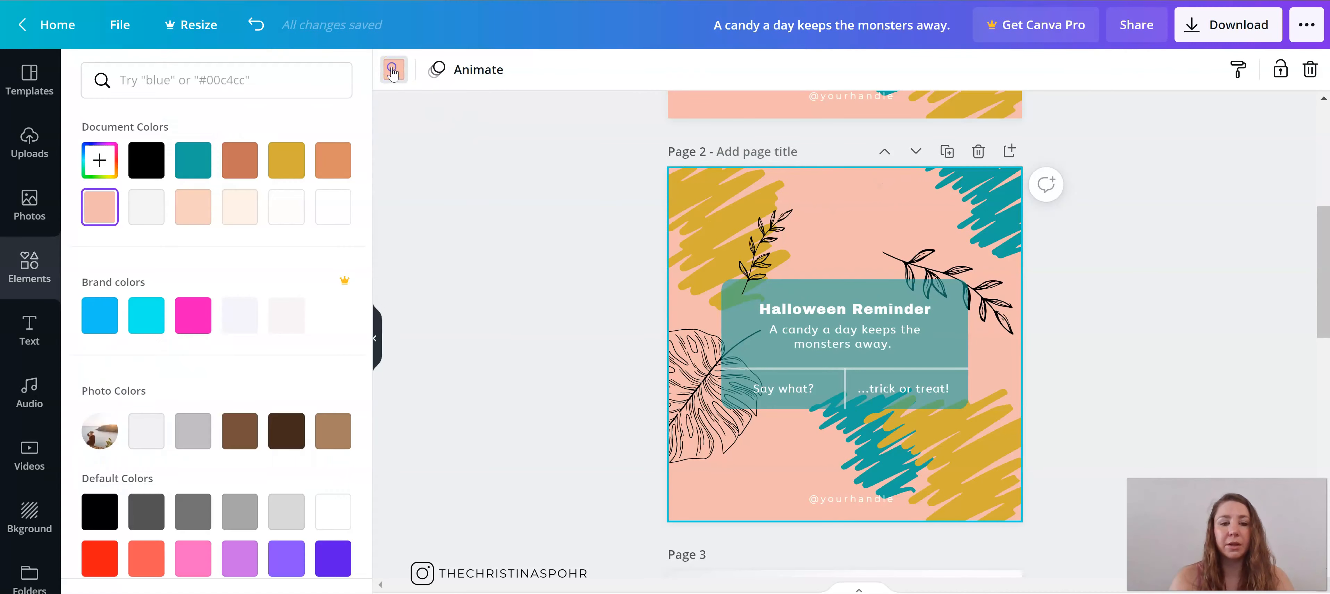
click(286, 161)
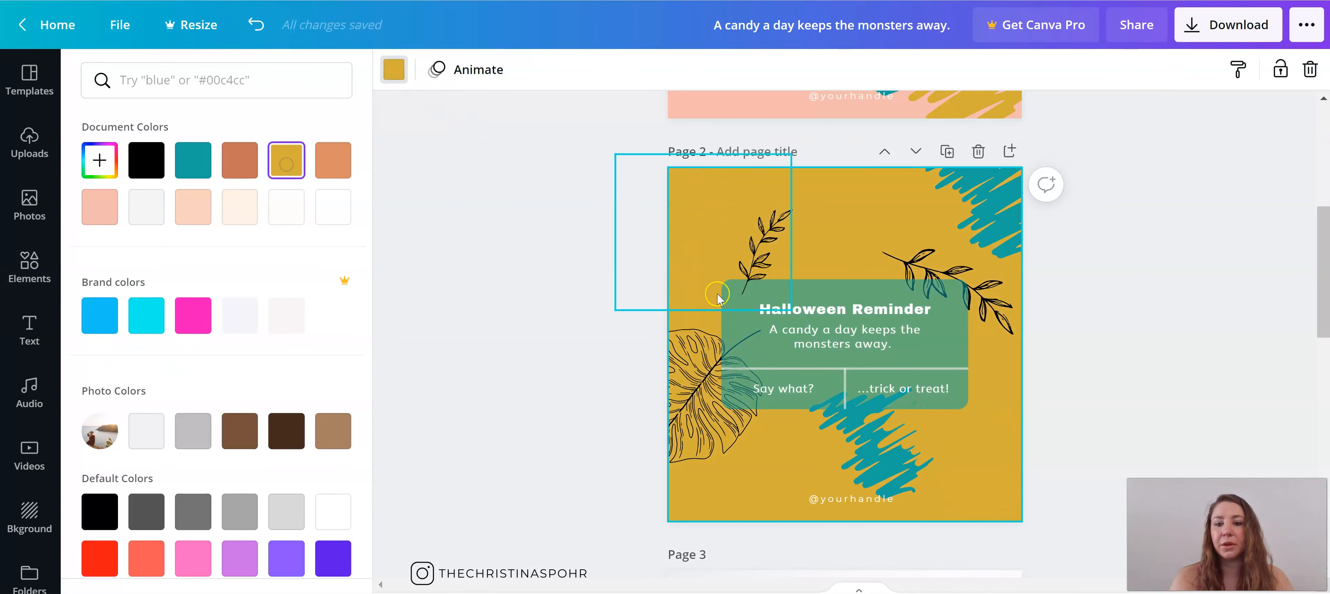
Step: Recolour the gold scribbles on page 2 with the light pink document colour
click(698, 237)
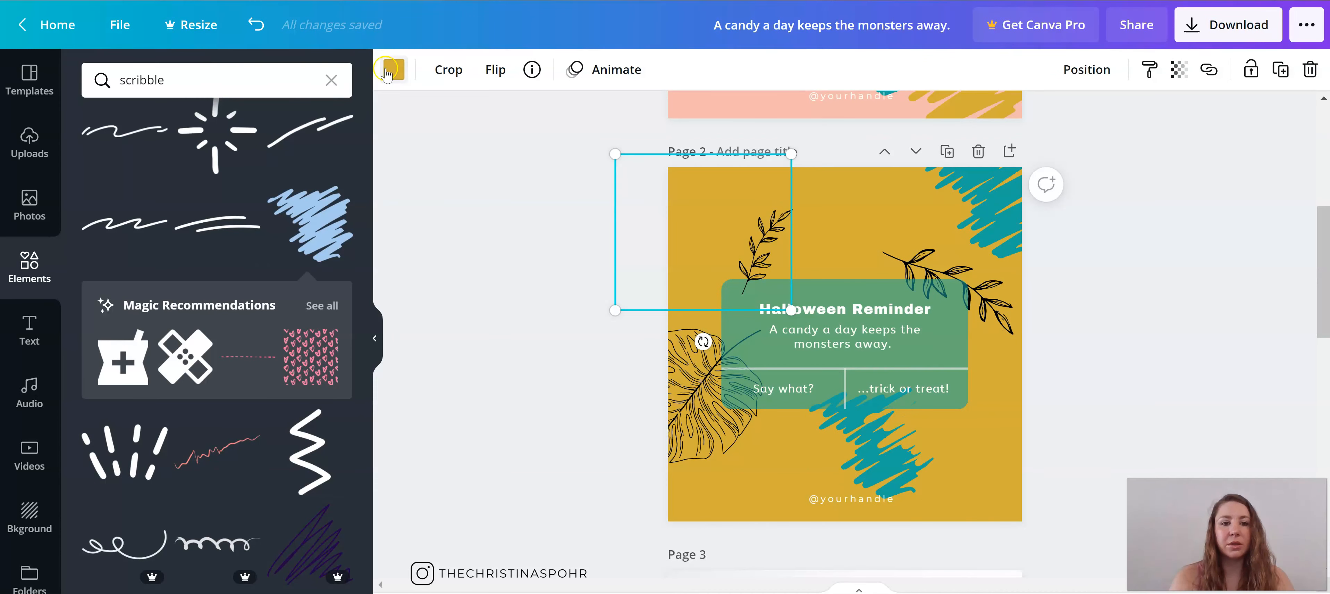
click(392, 70)
click(107, 227)
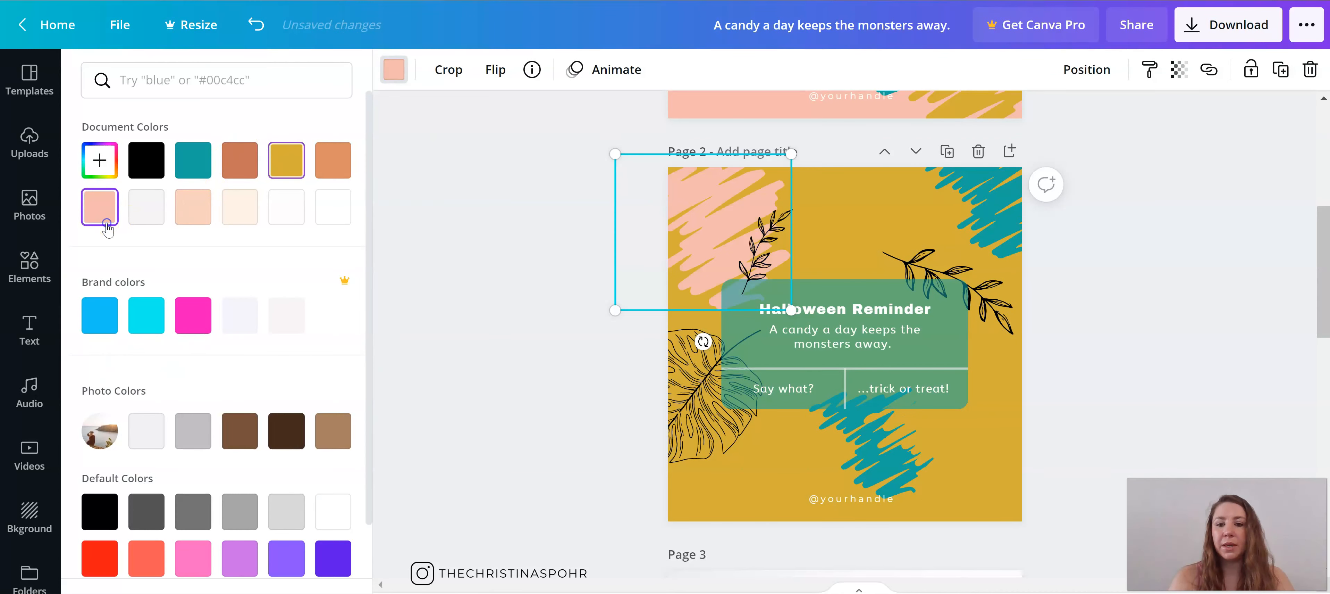
click(856, 428)
click(843, 426)
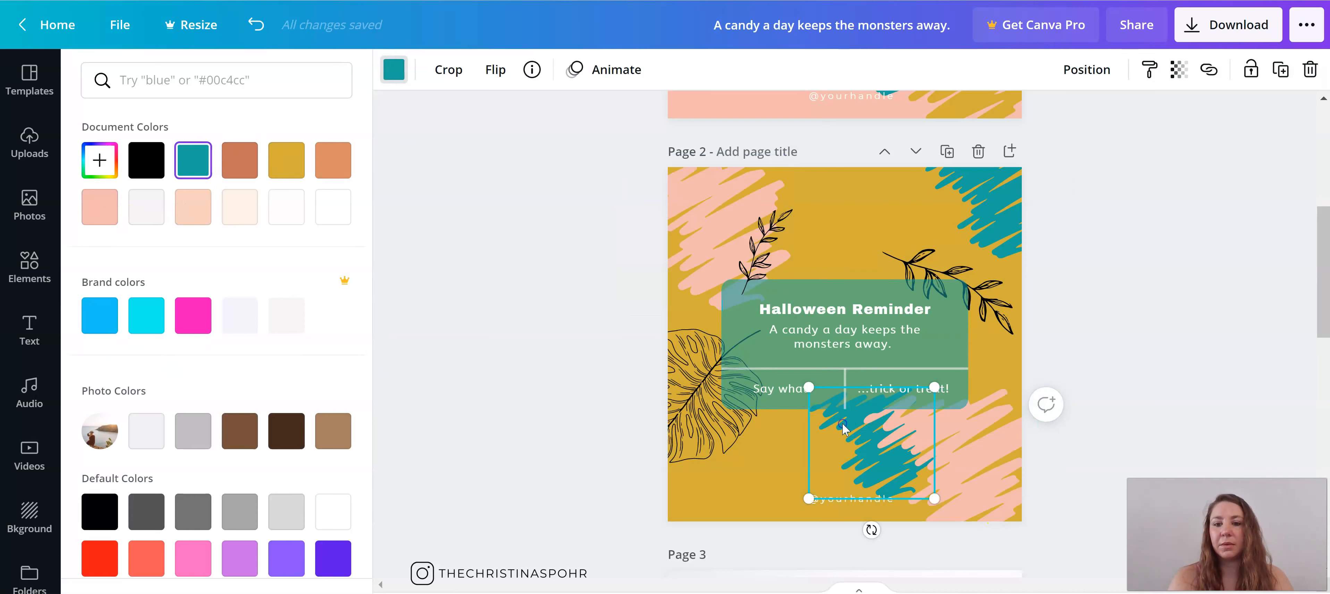
Step: Recolour the boxes of the reminder card on page 2 to black
click(731, 332)
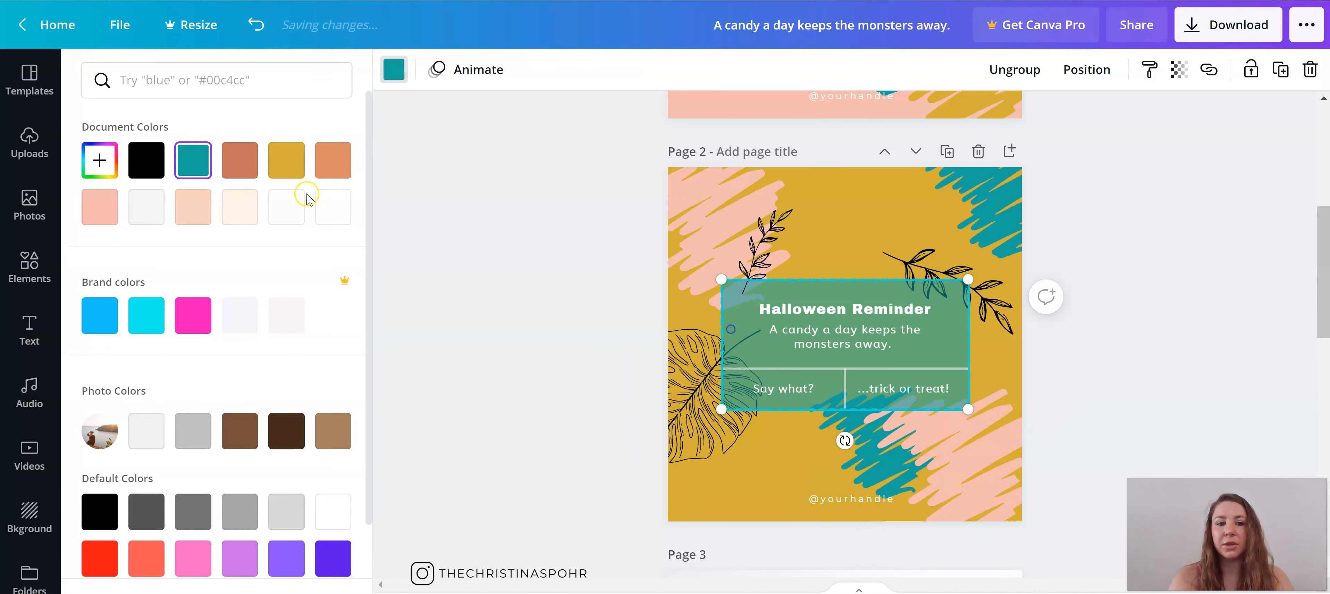
click(116, 209)
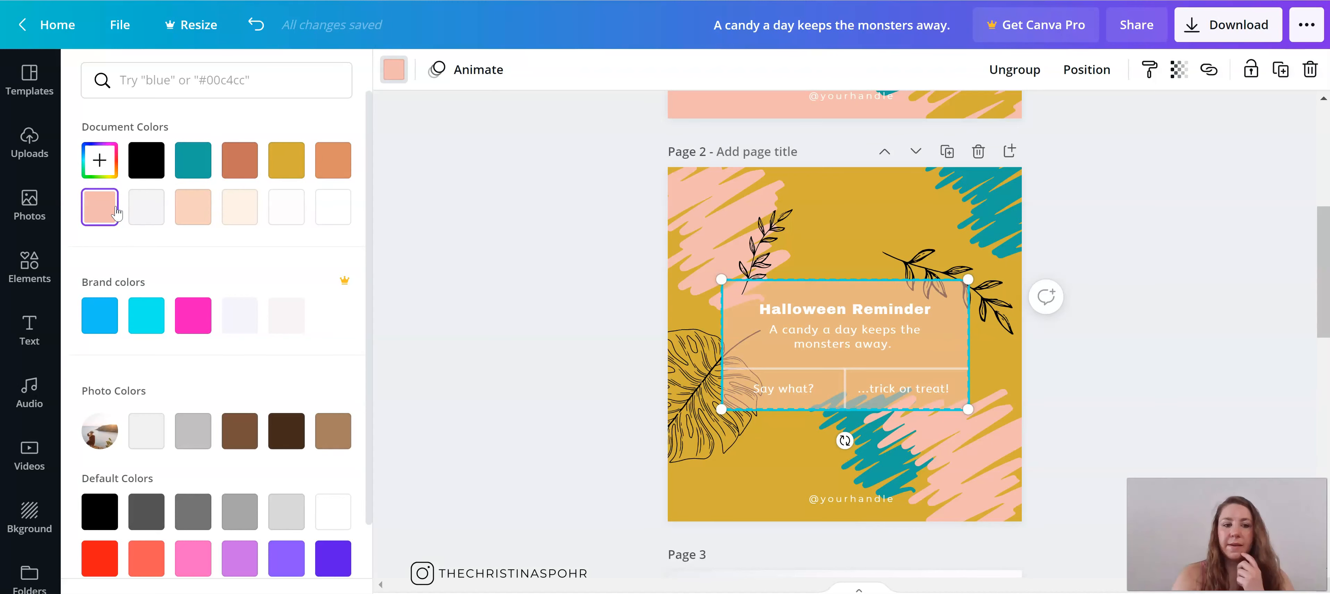
click(142, 168)
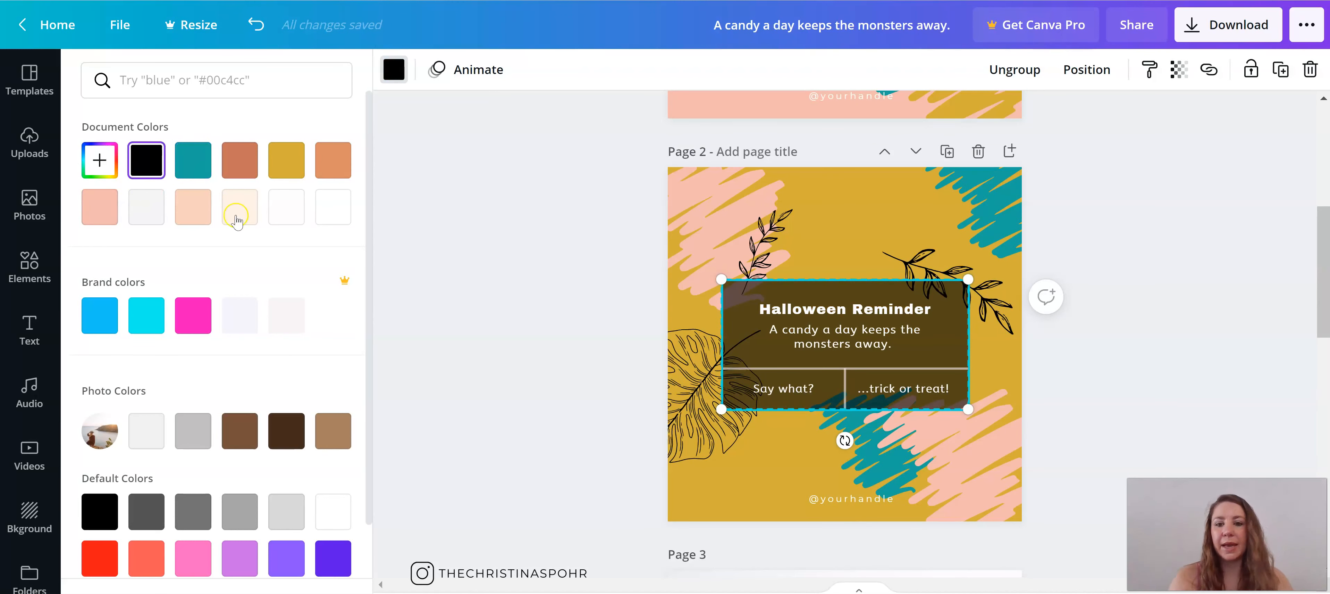
click(564, 358)
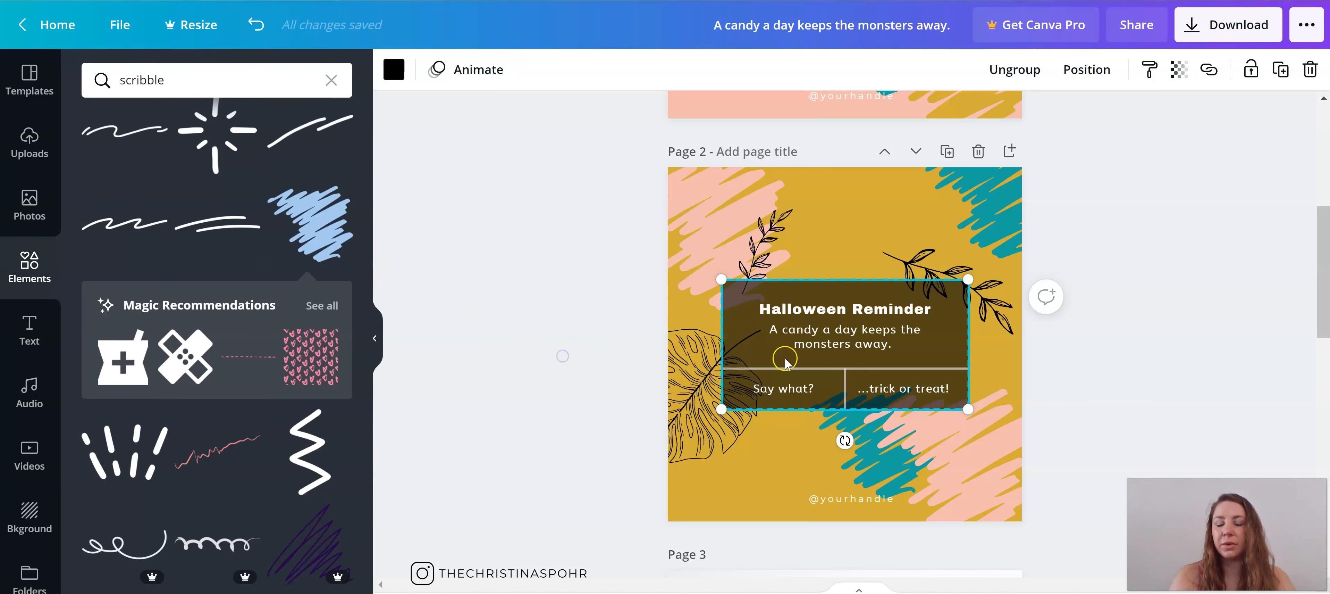
click(615, 283)
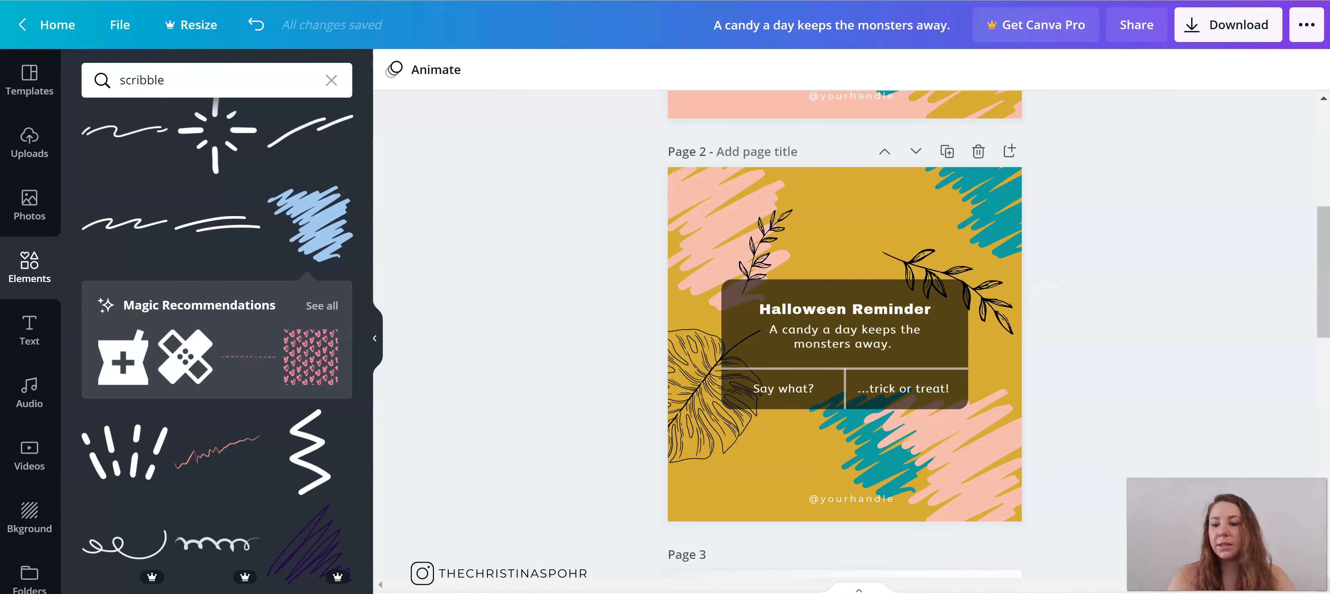
Step: View all pages of the design together in the grid overview, and return to the single-page editor
click(1232, 592)
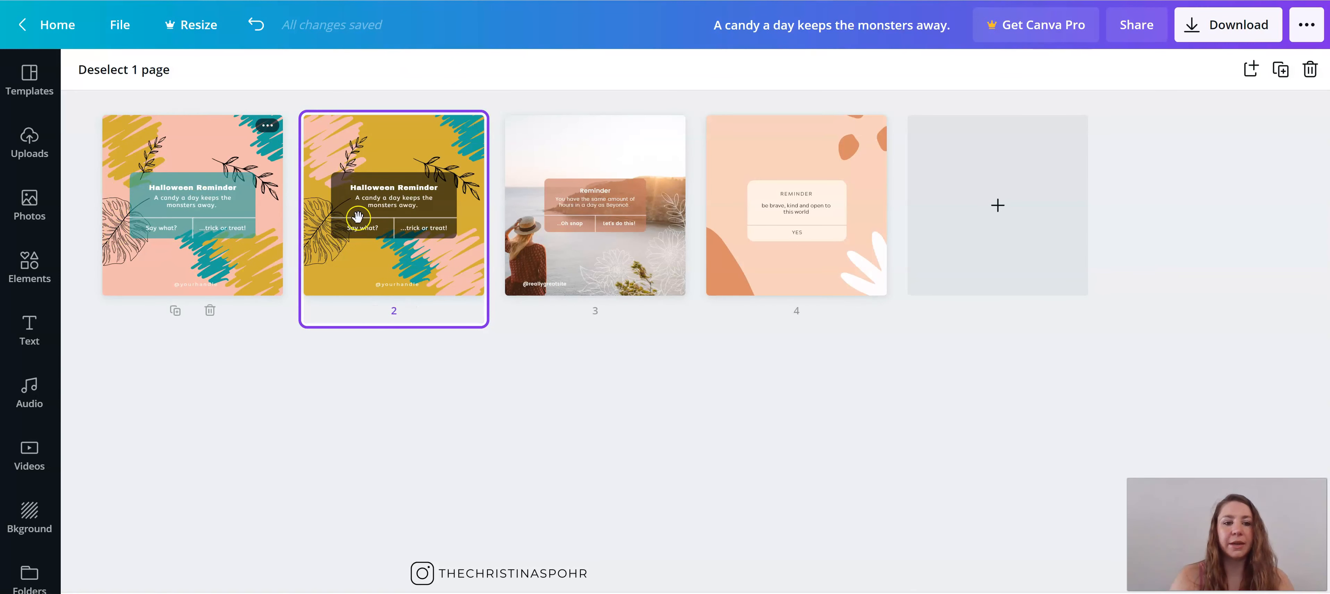
click(30, 268)
click(184, 81)
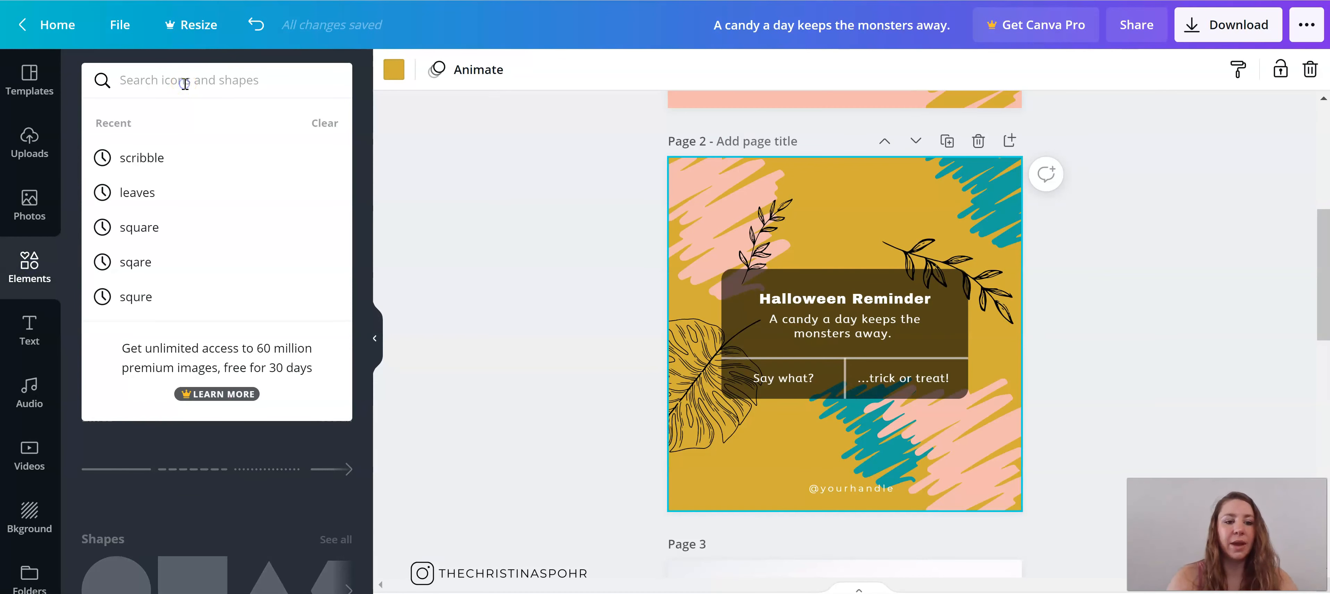
click(462, 307)
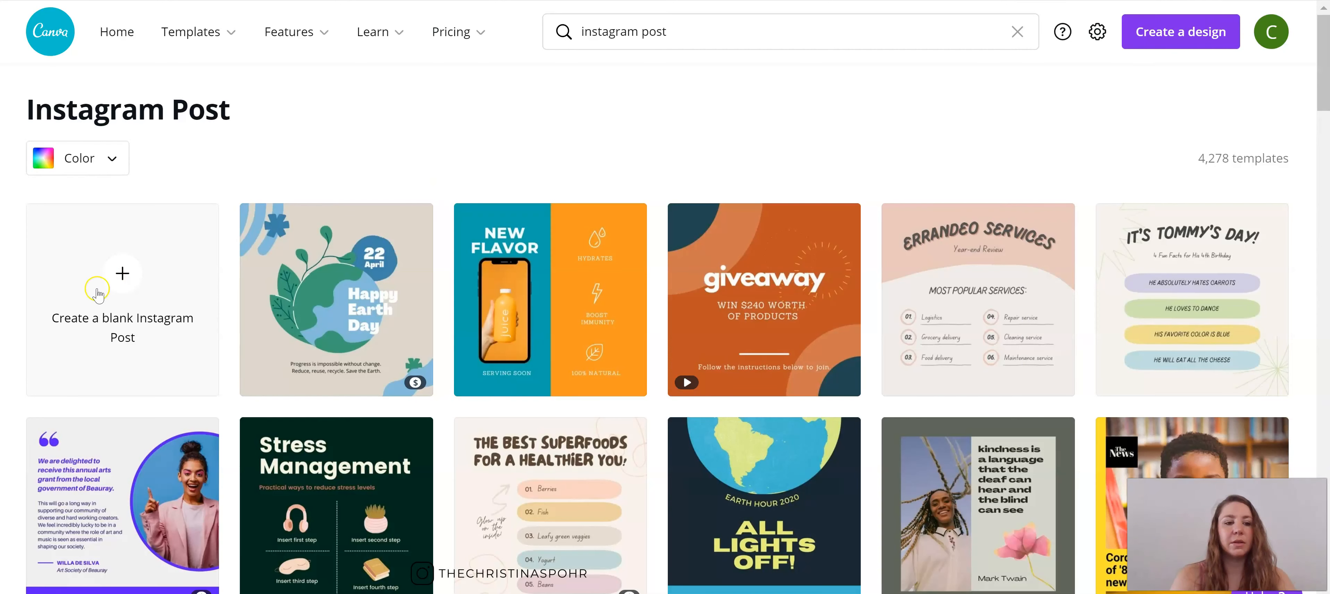
Step: Create a blank Instagram post design from the Instagram Post template page
click(98, 290)
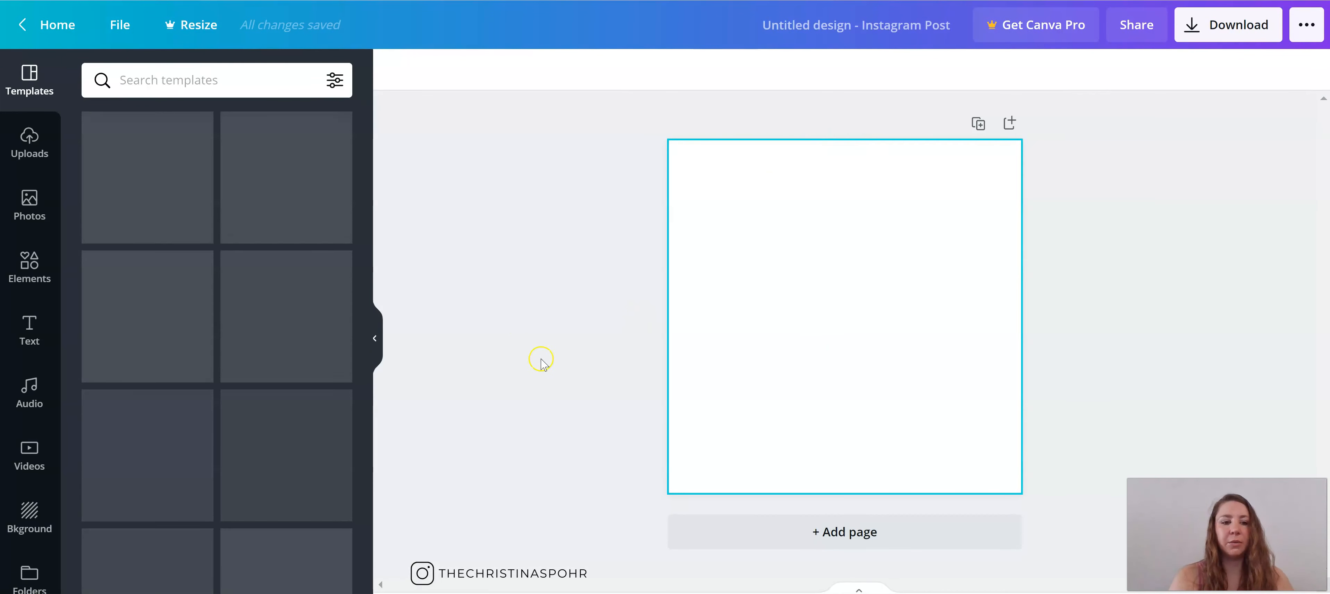
click(171, 80)
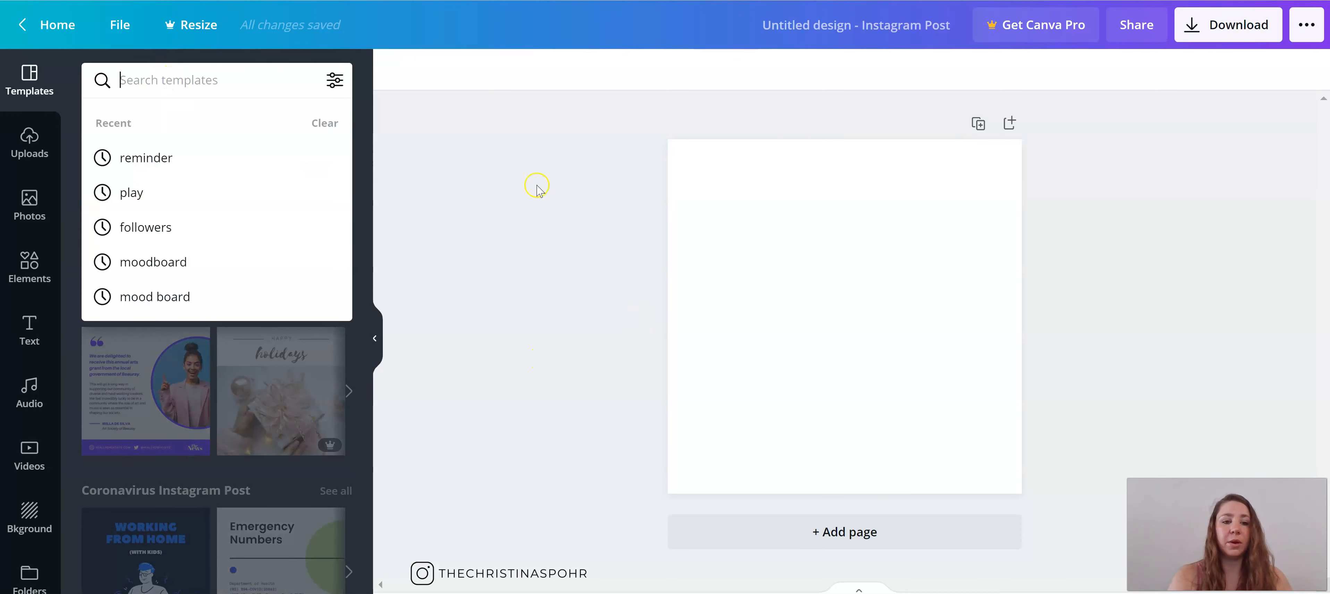
click(537, 186)
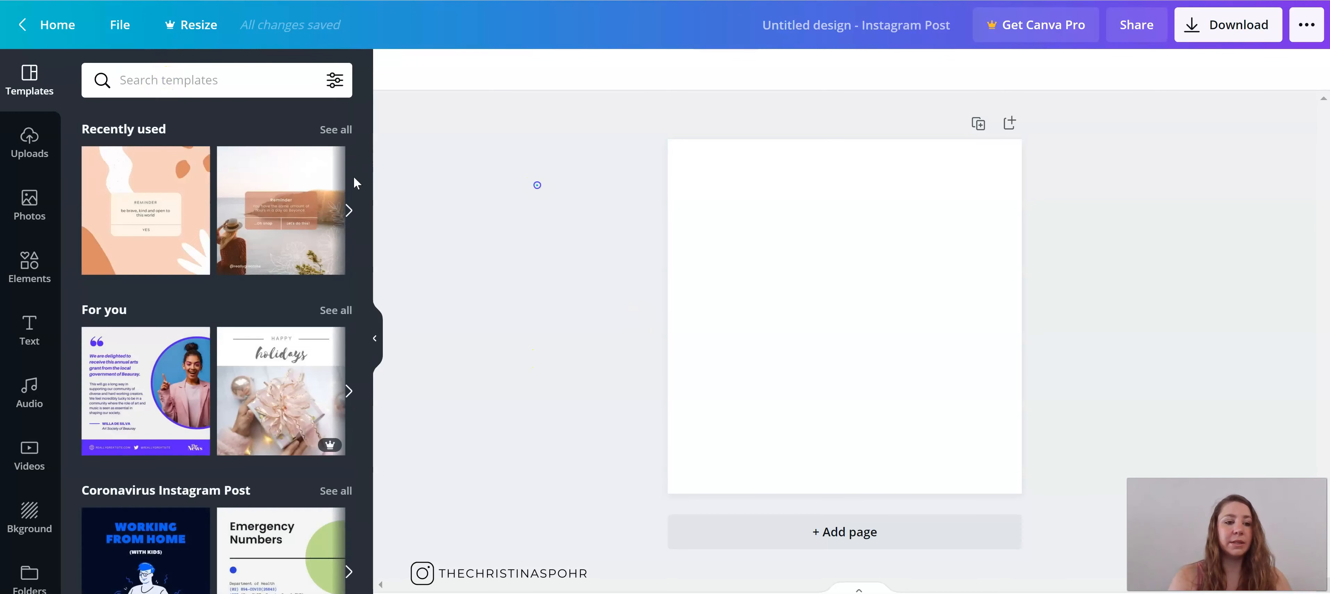
Step: Search the elements for "tape", add the free light pink tape strip and place it centred near the page's upper edge
click(30, 266)
click(212, 72)
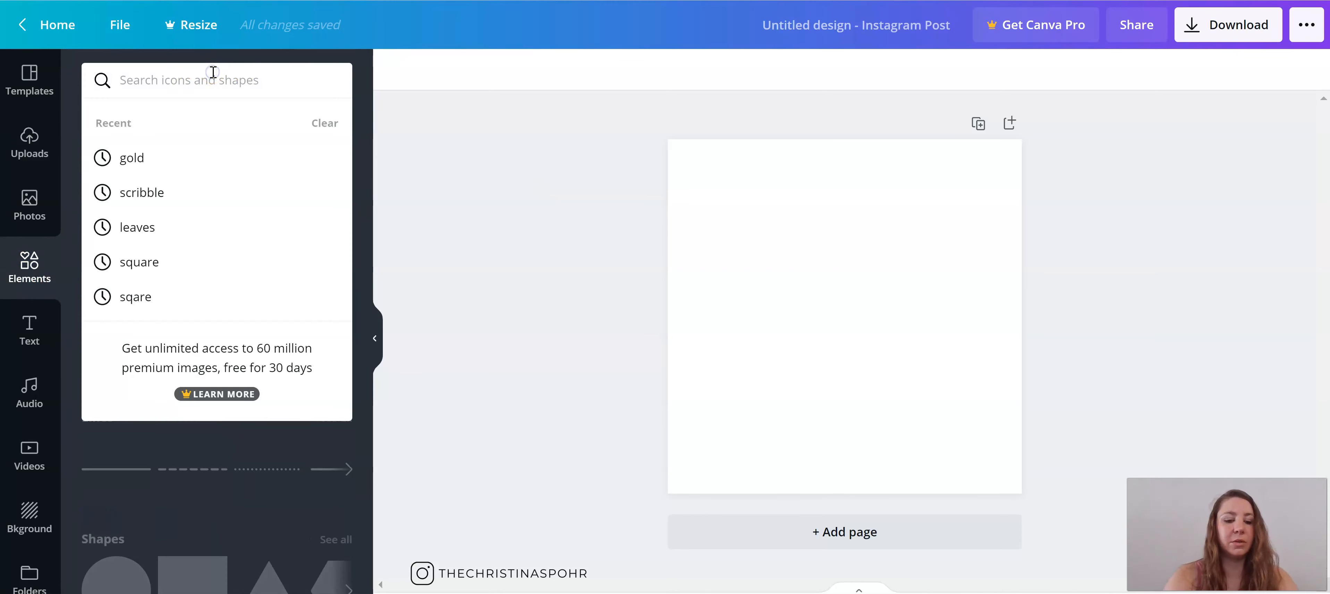
text(tape)
key(Return)
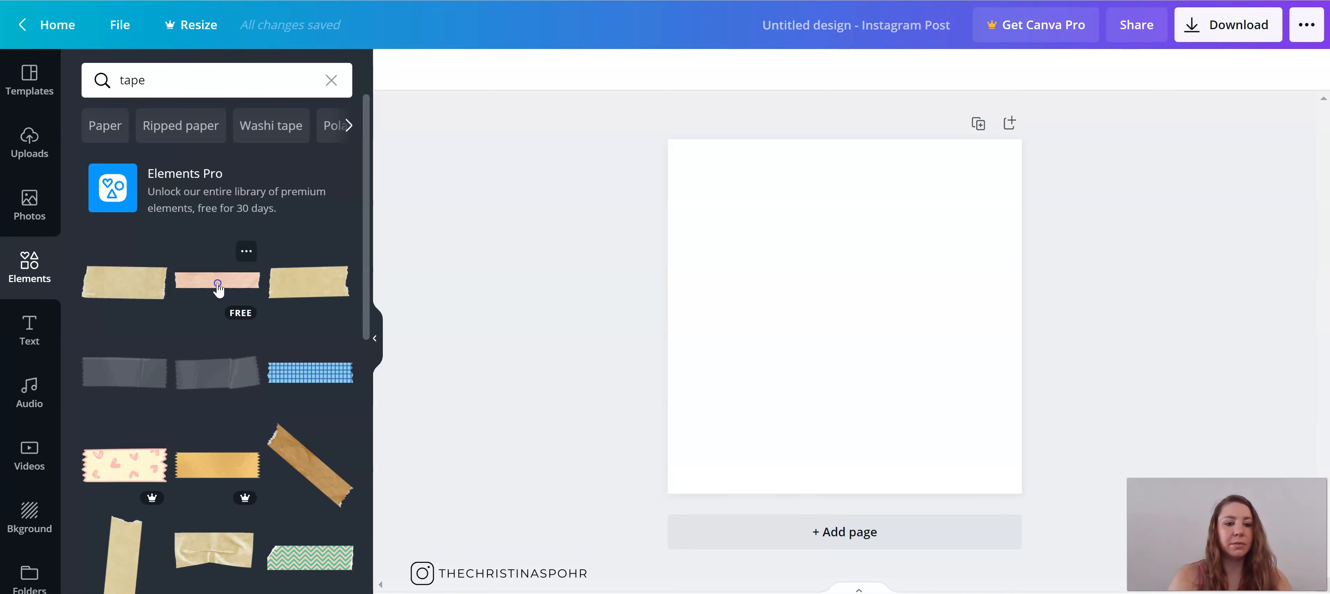
click(217, 283)
drag(981, 340, 849, 190)
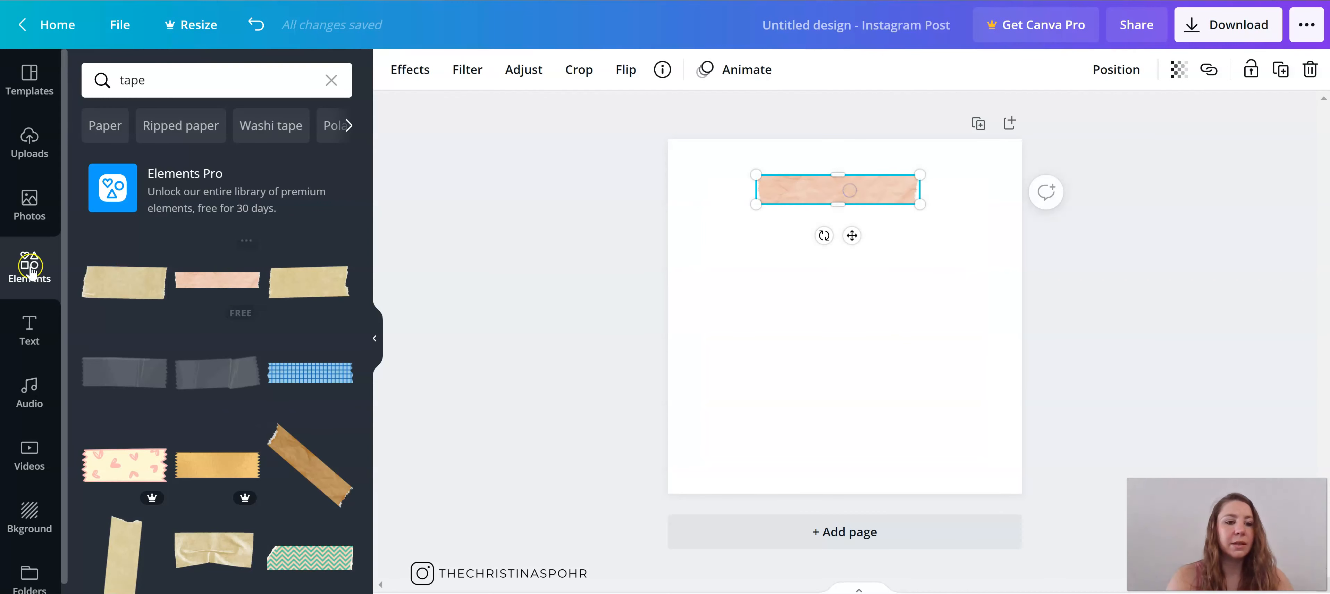
Step: Search the elements for "paper" and add the cream paper sheet with the torn upper edge to the page
click(184, 77)
text(paper)
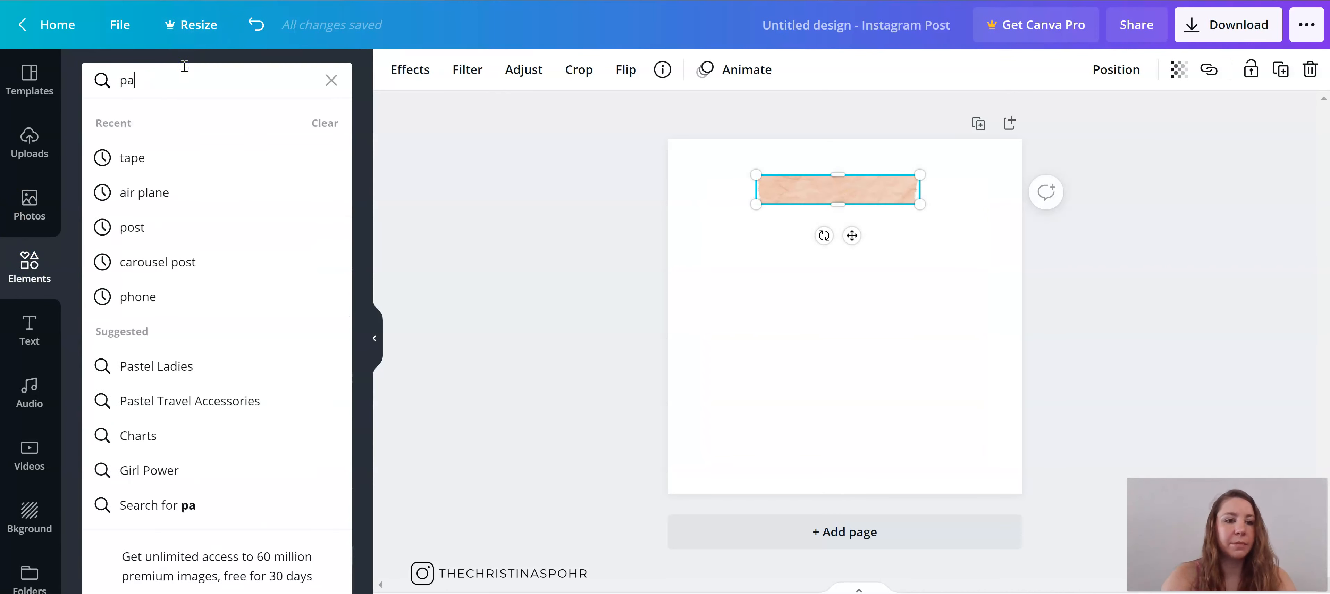
key(Return)
click(217, 451)
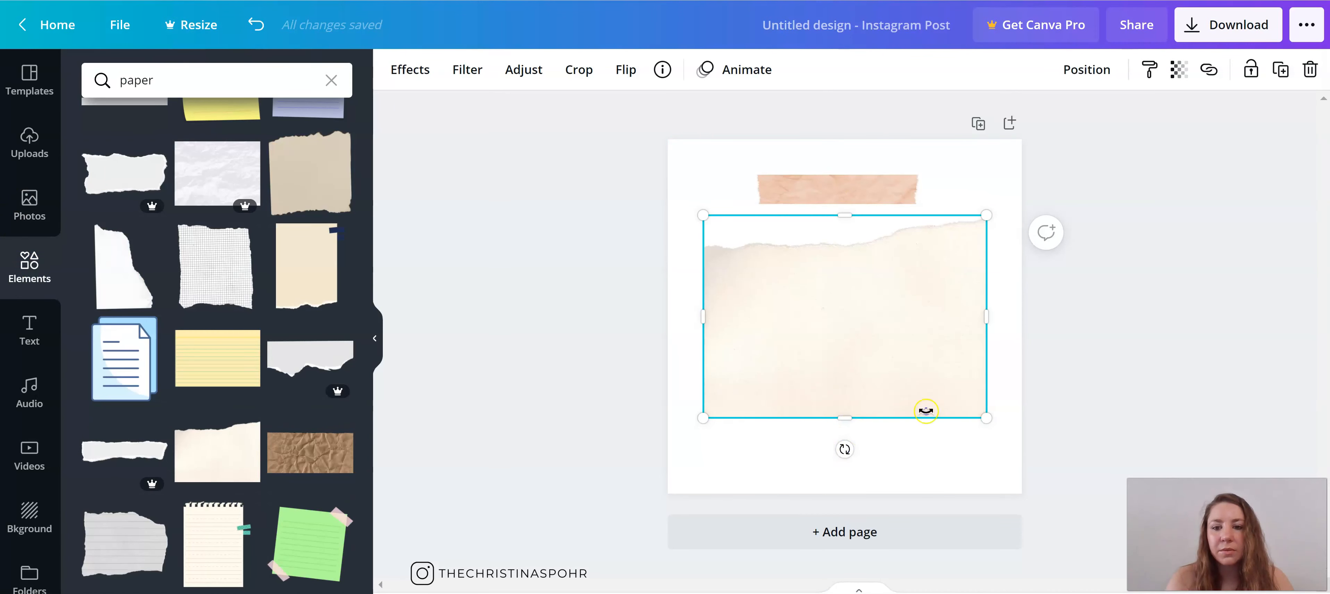